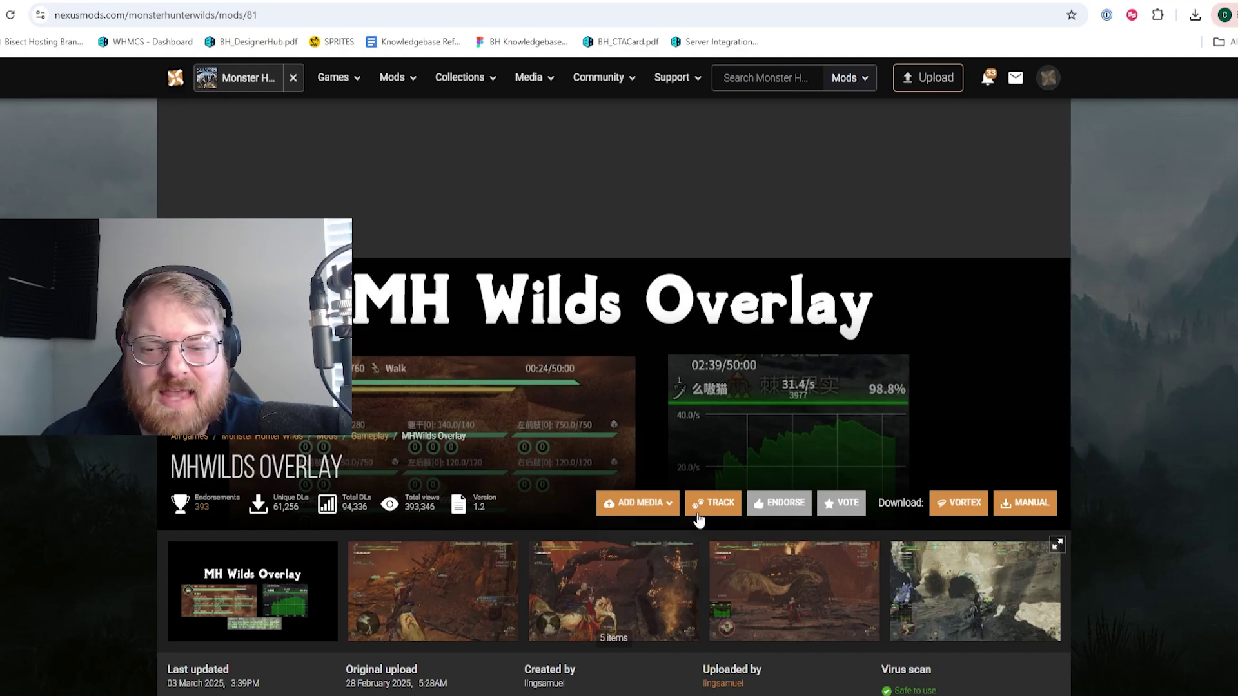
Scroll down the MH Wilds Overlay mod page to its MANUAL download option
left_click(670, 503)
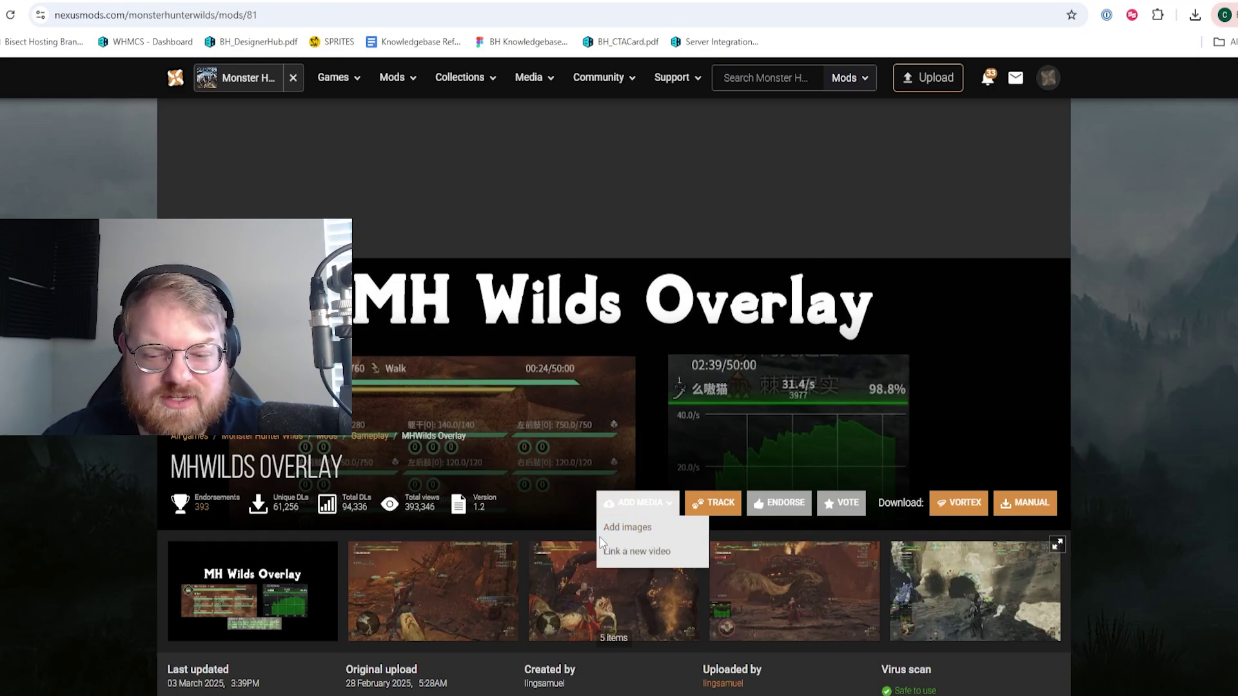
scroll(587, 560, "down", 1)
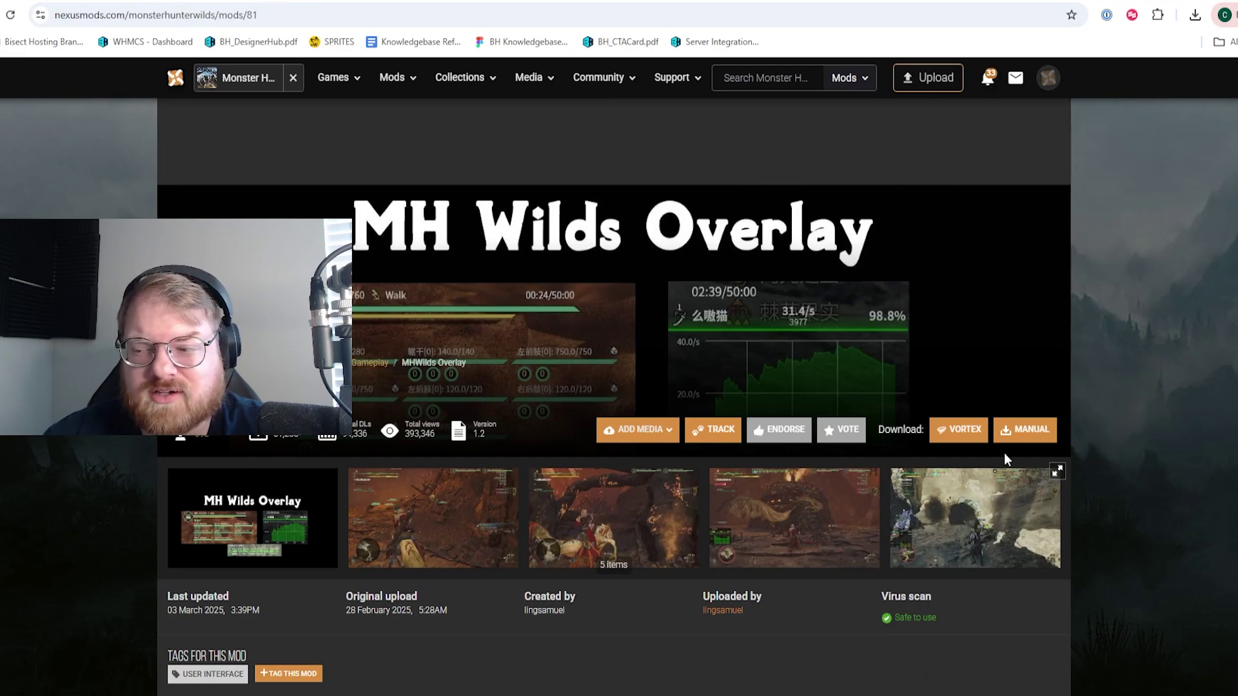
Open the CatLib, REFramework and reframework-d2d pages in new tabs, then return to the overlay tab
left_click(1026, 432)
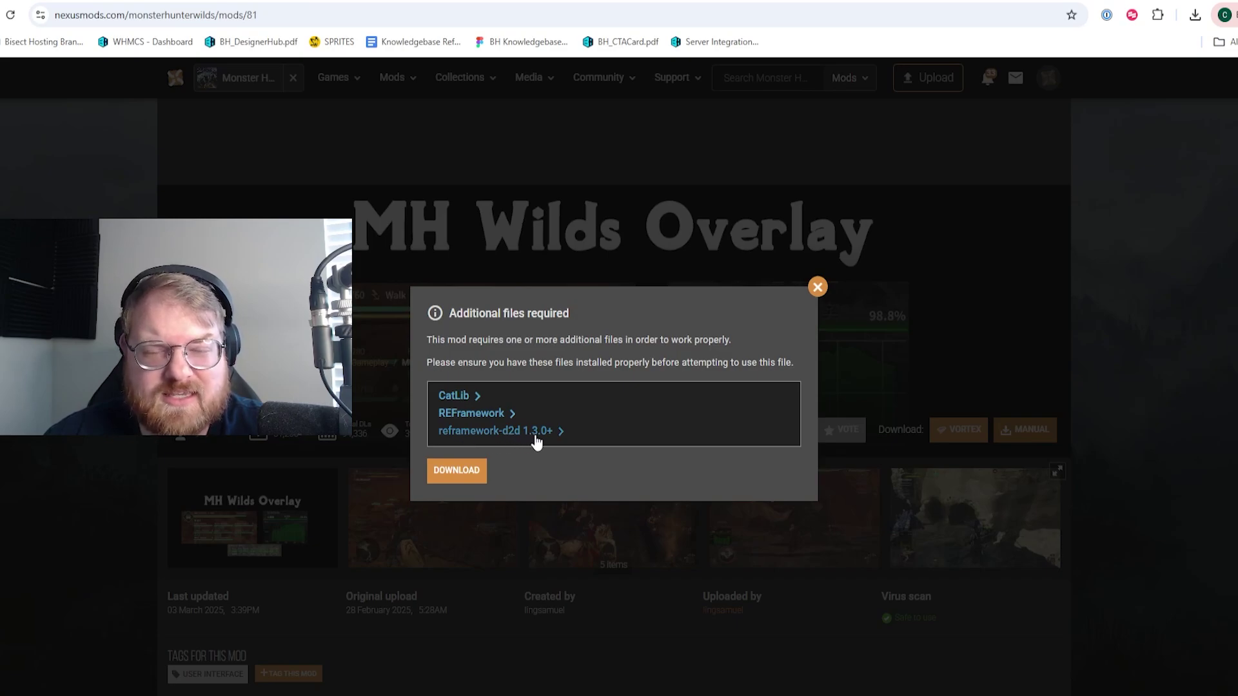
right_click(454, 397)
left_click(477, 409)
right_click(467, 413)
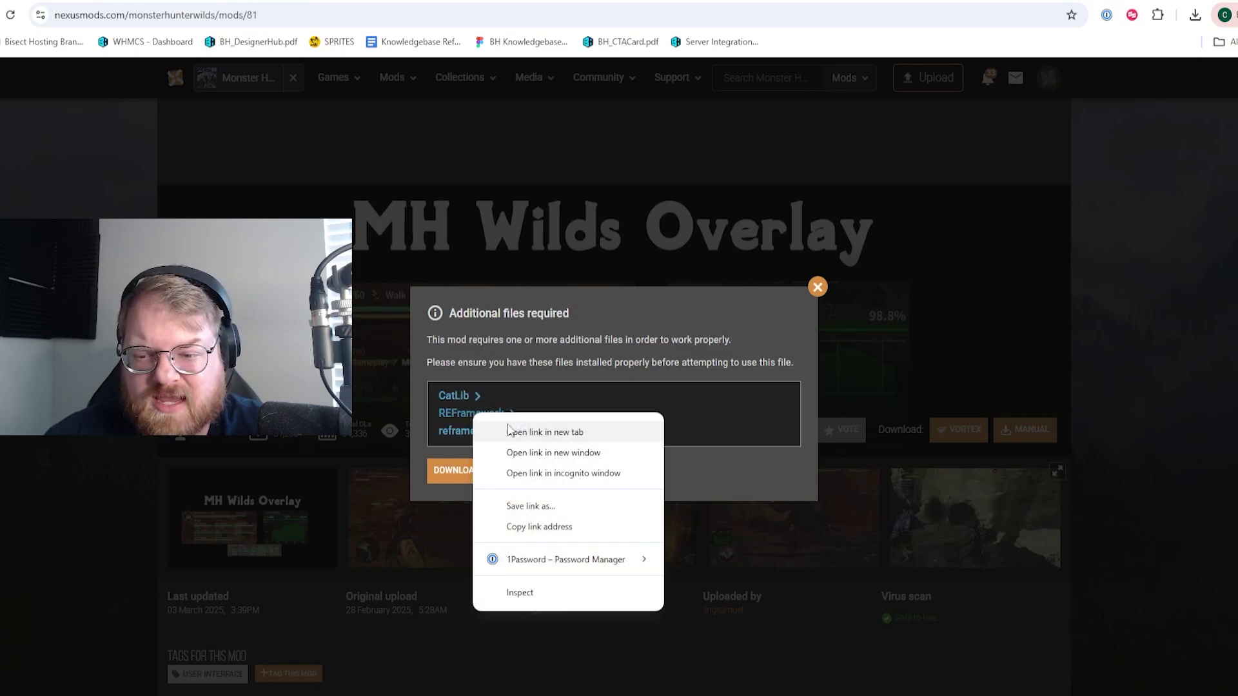
left_click(500, 429)
right_click(498, 432)
left_click(552, 451)
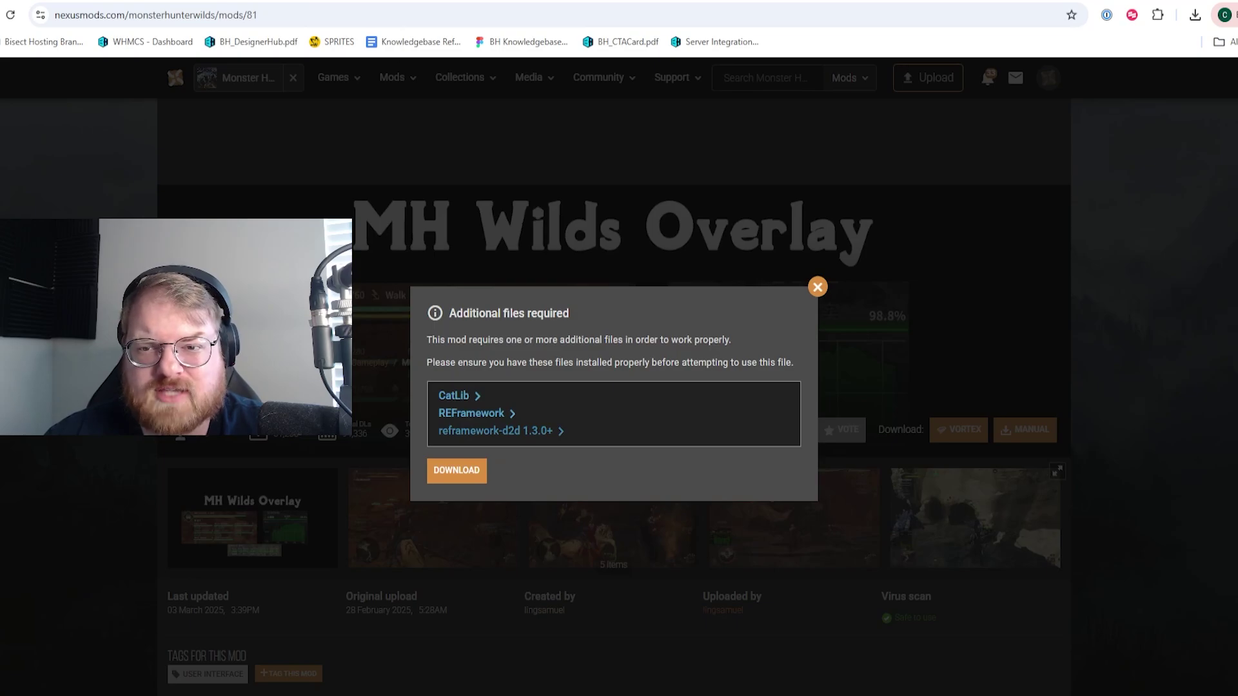
key("ctrl+Tab")
key("ctrl+Tab")
key("ctrl+Tab")
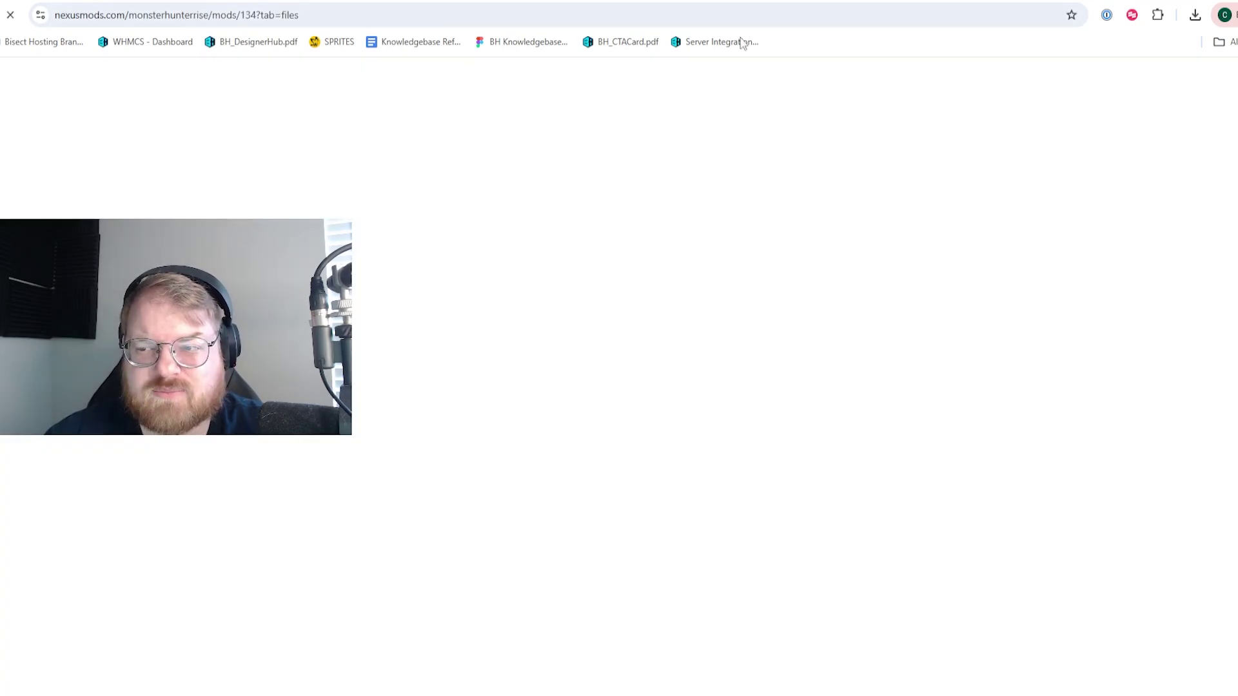
key("ctrl+Tab")
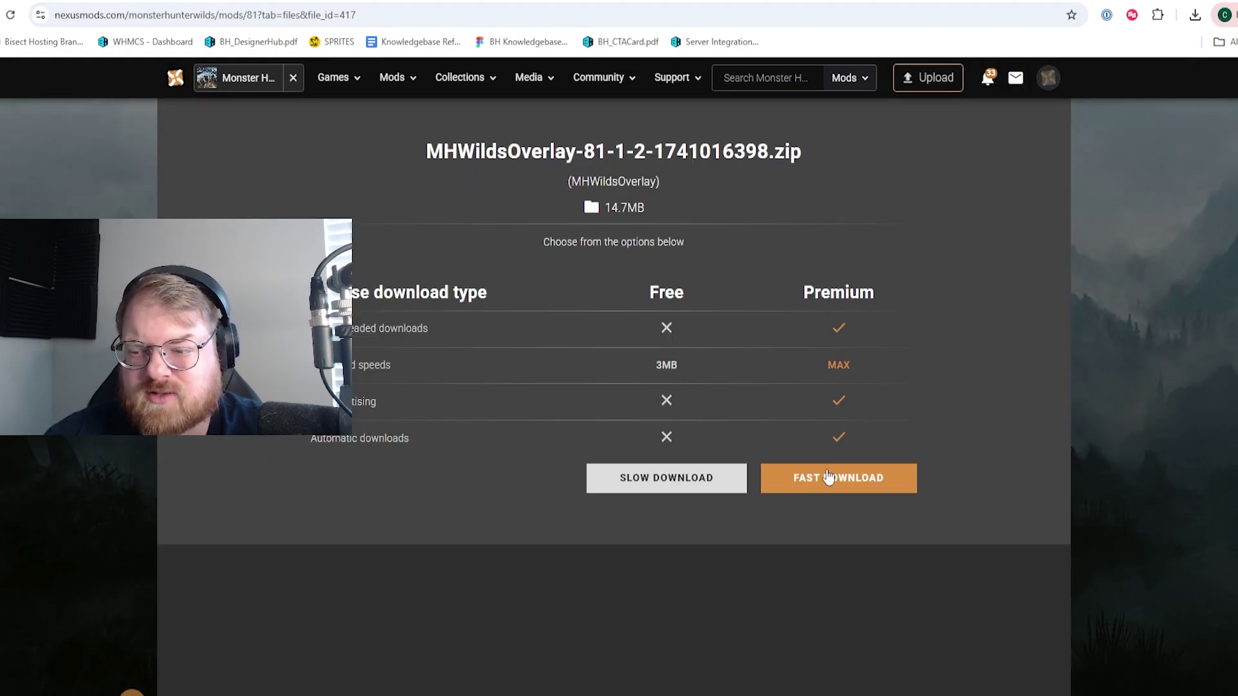
Slow-download the MHWildsOverlay zip, then start the CatLib and REFramework Direct2D manual downloads
left_click(685, 485)
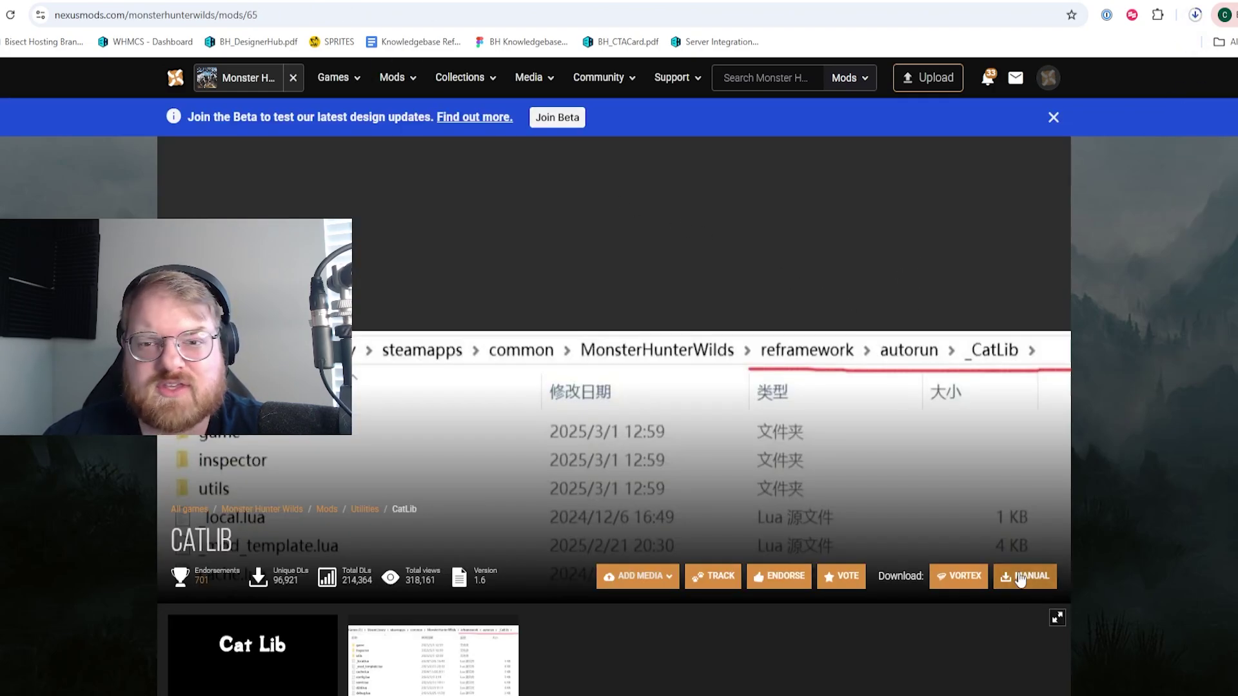
left_click(1020, 580)
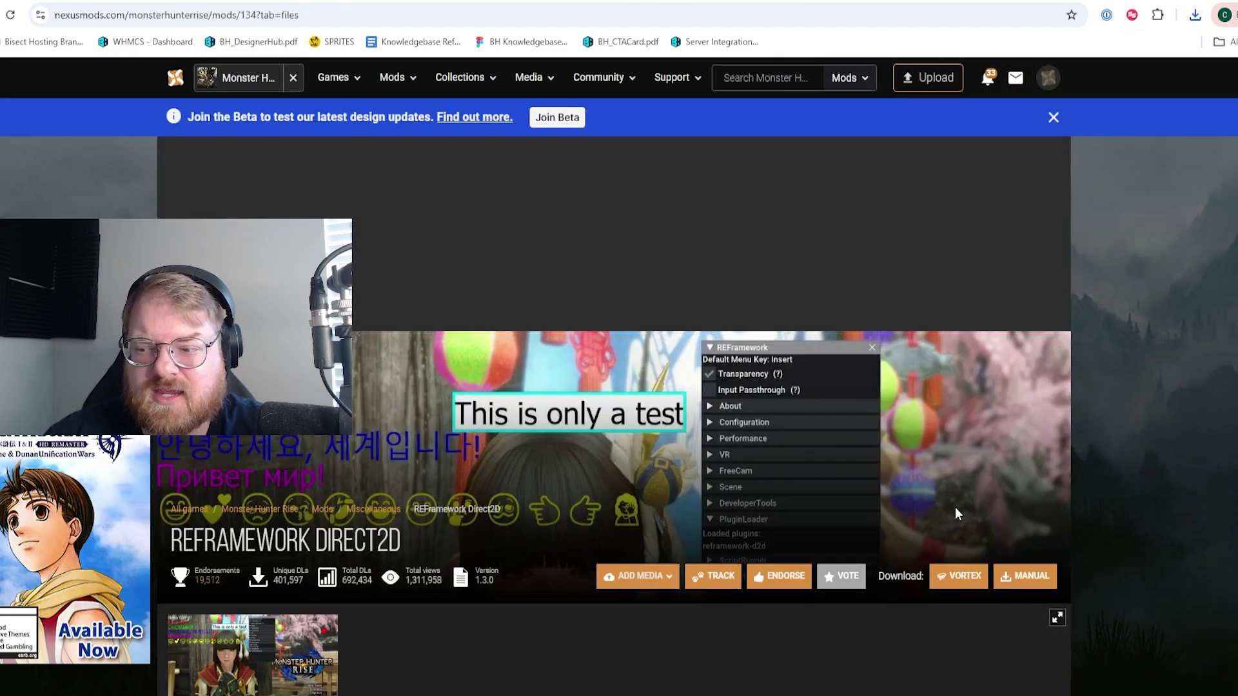
left_click(1014, 576)
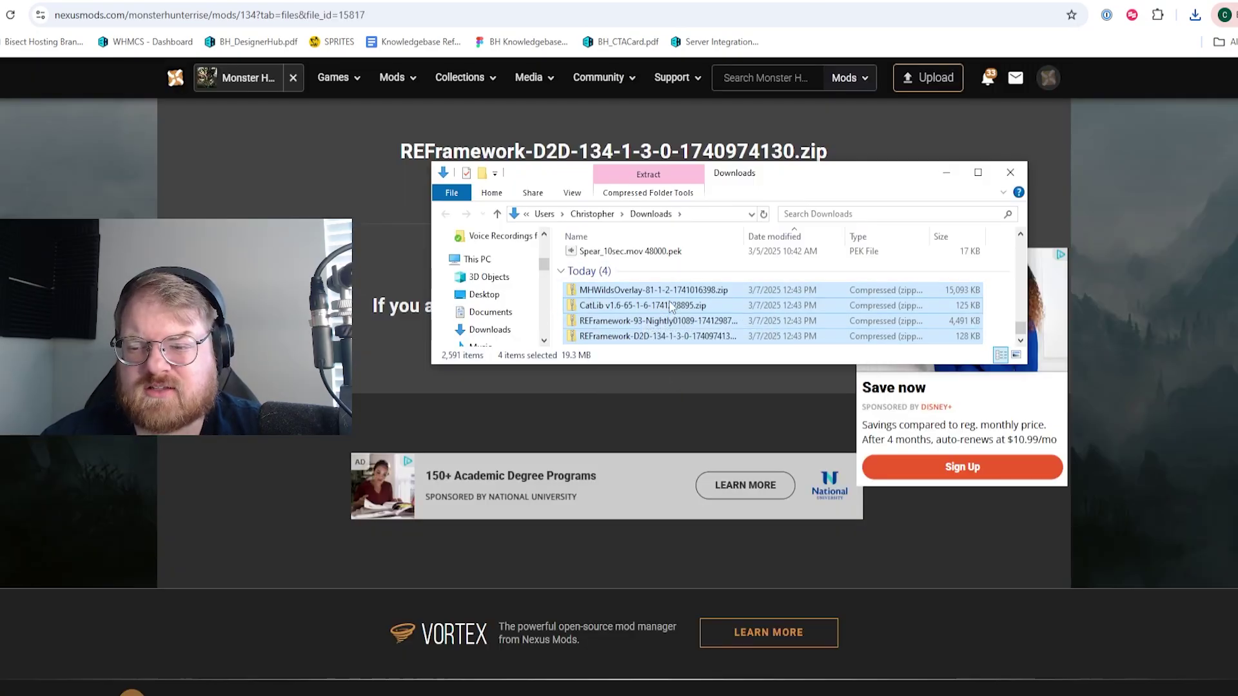
Copy the four downloaded mod zips into the Desktop's New folder
right_click(671, 305)
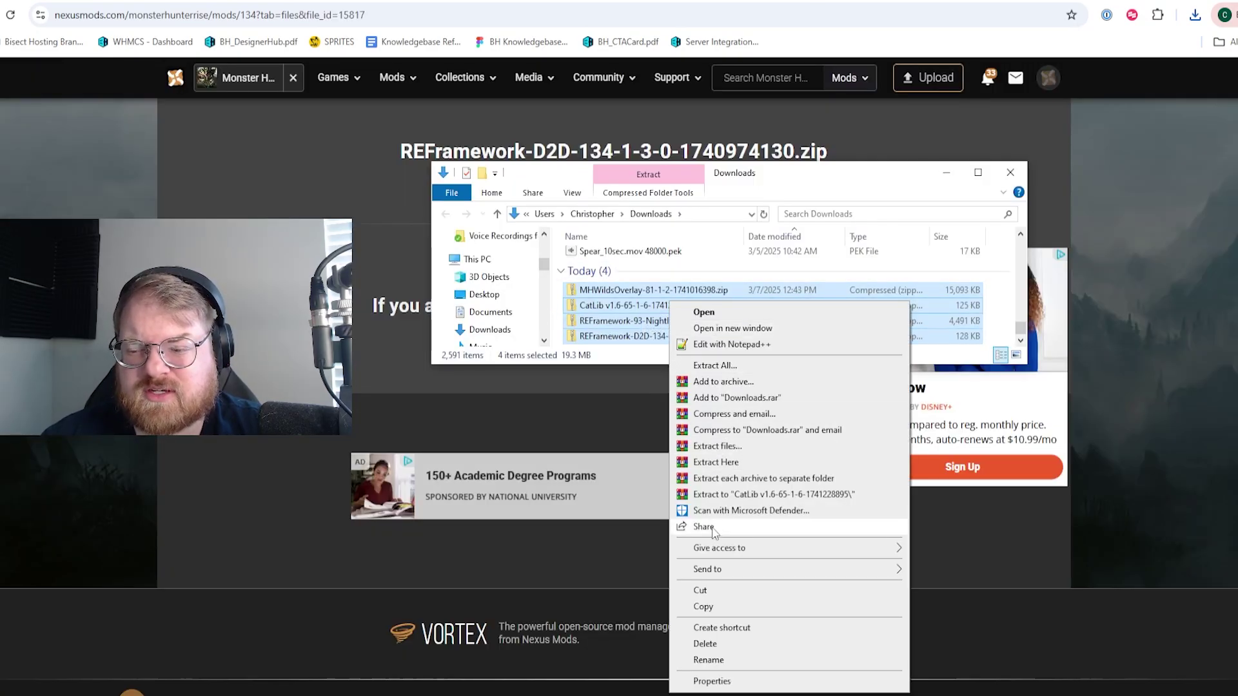
left_click(704, 605)
scroll(505, 319, "down", 5)
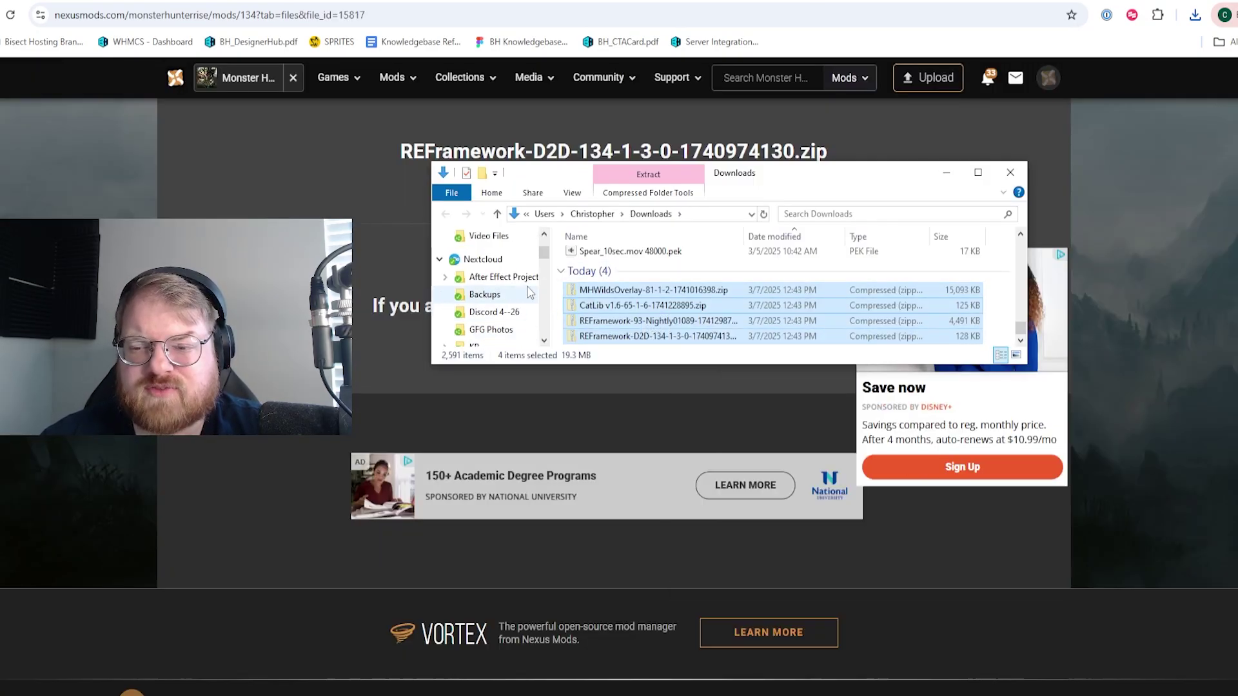
scroll(525, 304, "up", 5)
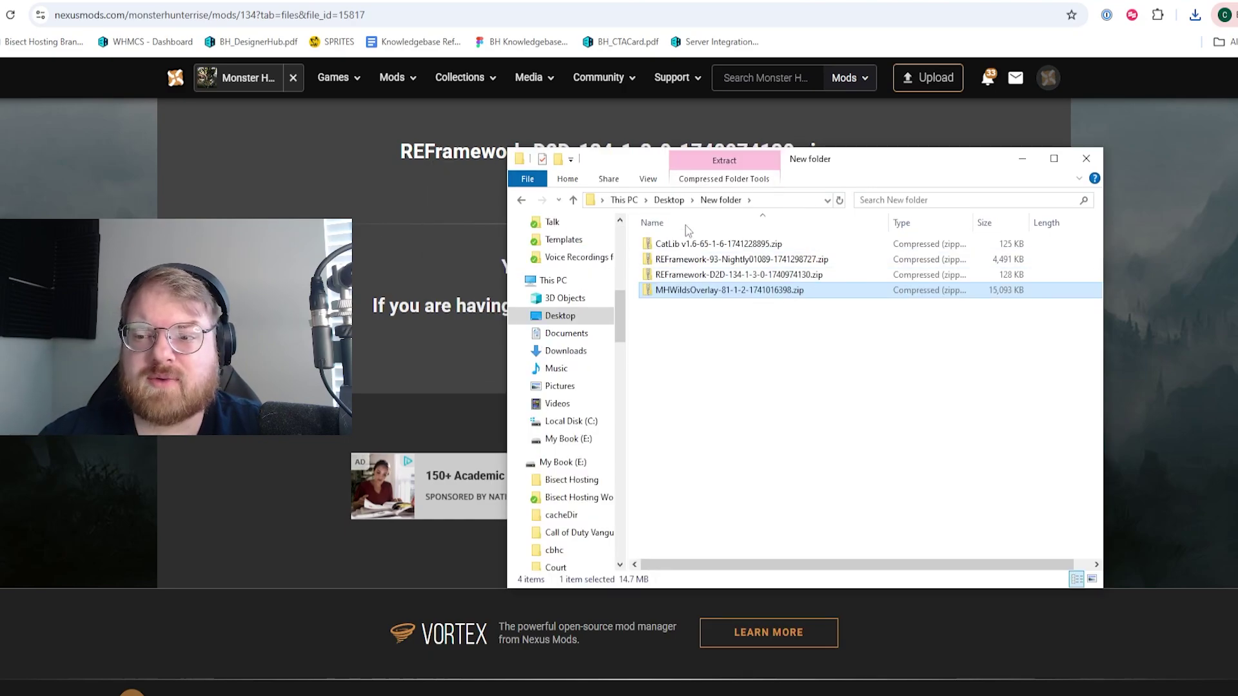
Extract the REFramework-93-Nightly and REFramework-D2D zips here, then delete both zips
left_click(709, 260)
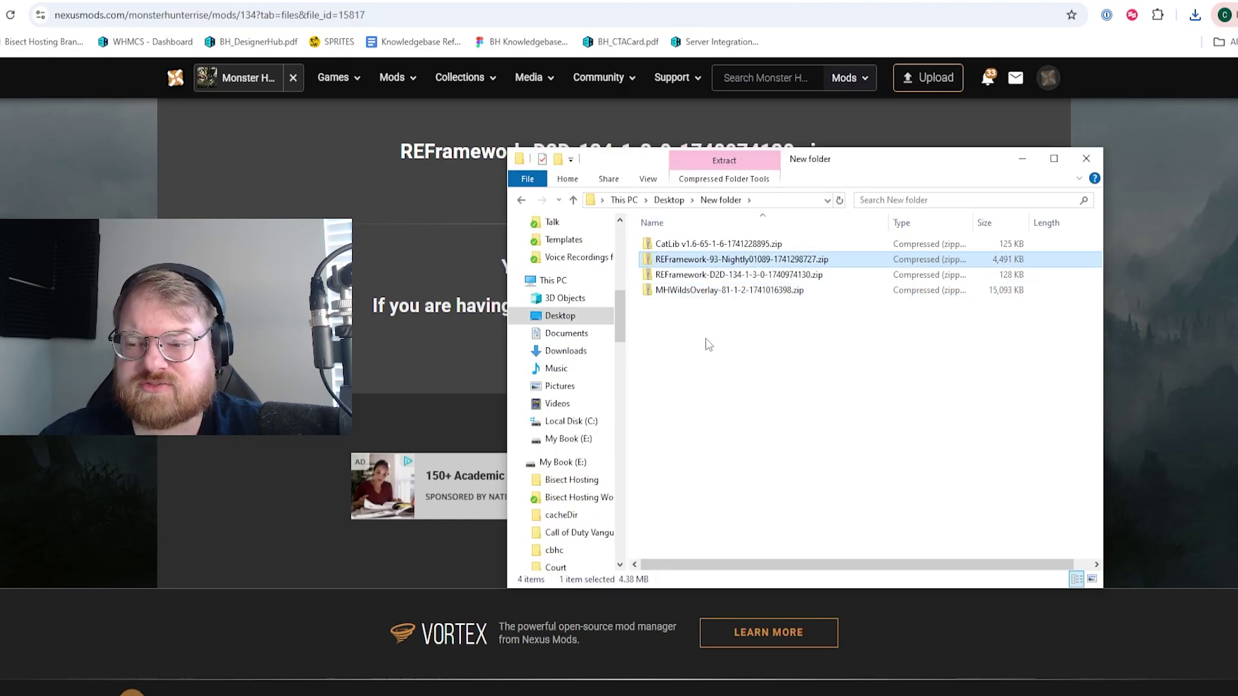
left_click(696, 275, "ctrl")
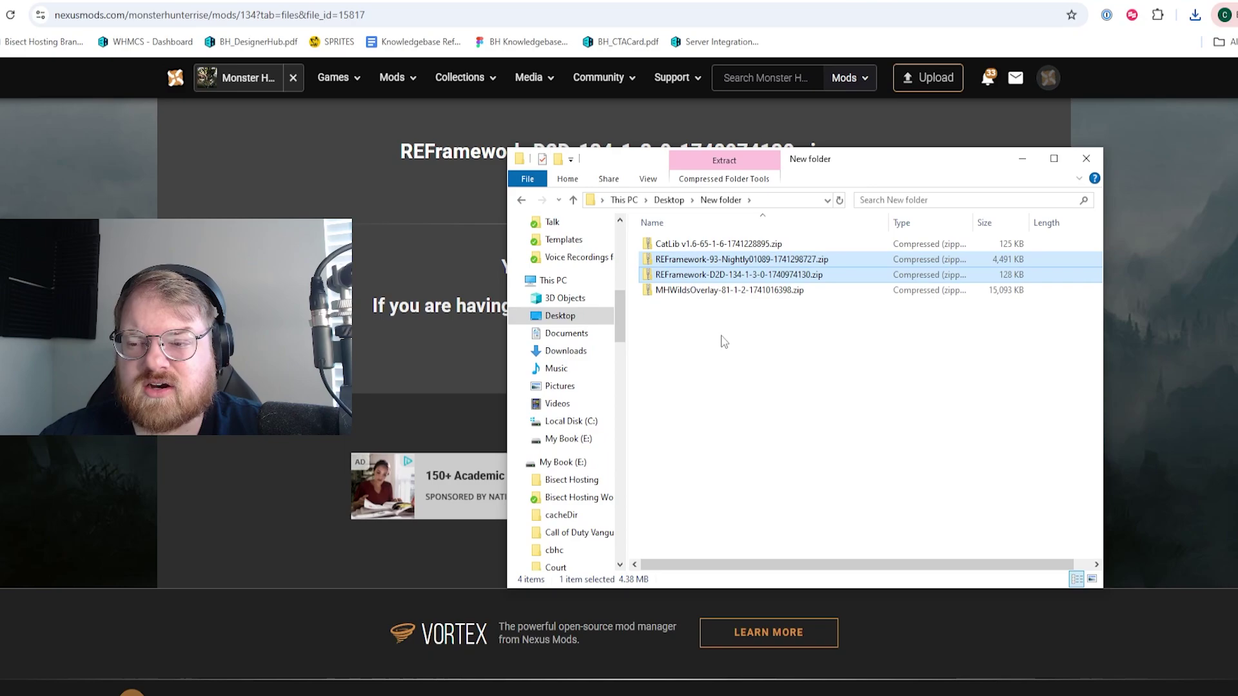
right_click(696, 277)
left_click(751, 436)
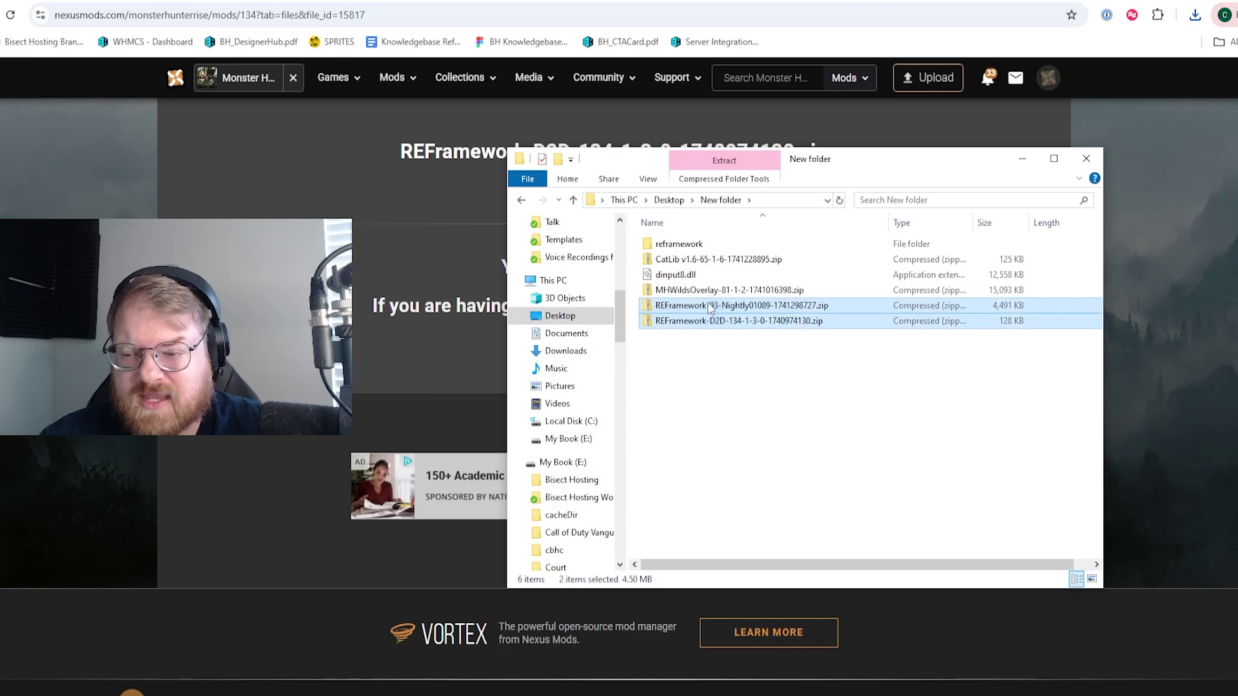
key("Delete")
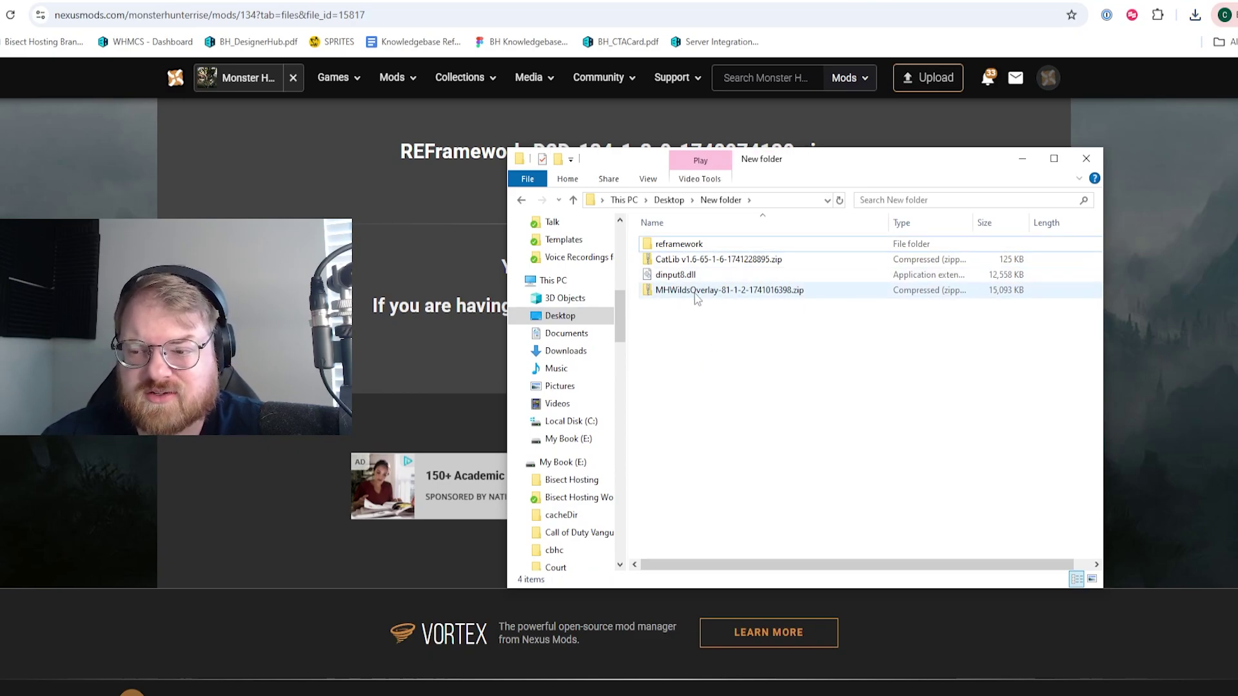
Extract the CatLib zip and cut the autorun folder from _CatLib\reframework
left_click(712, 260)
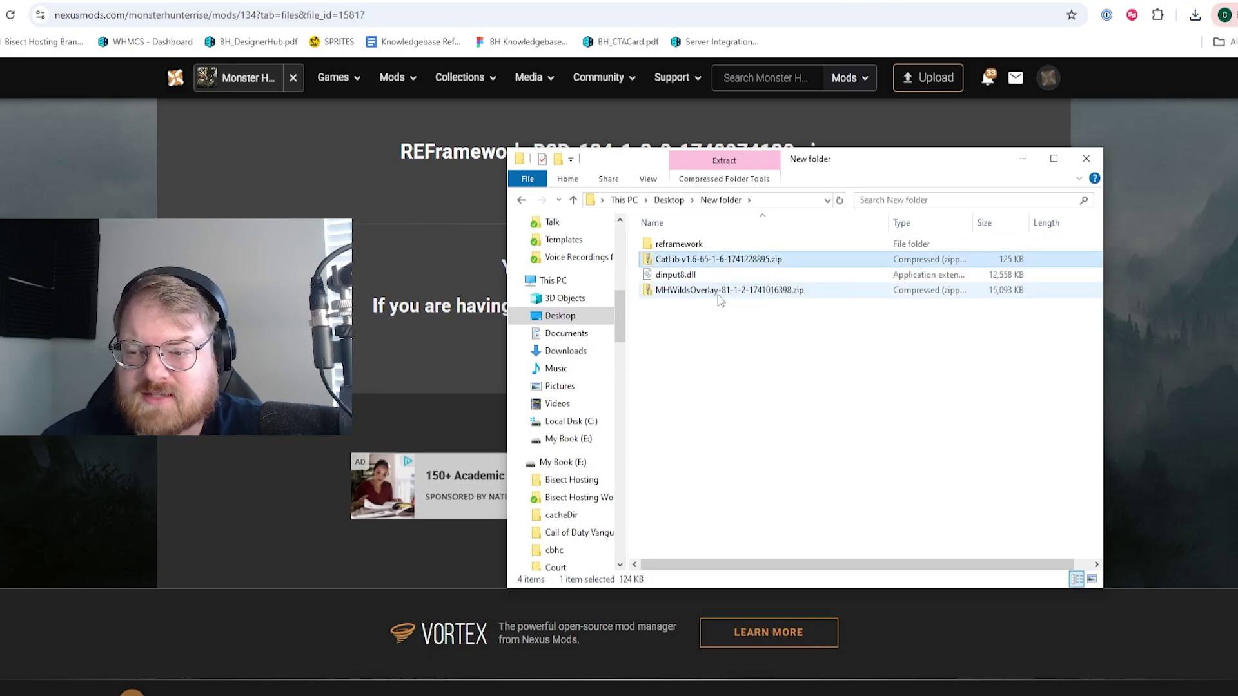
right_click(710, 261)
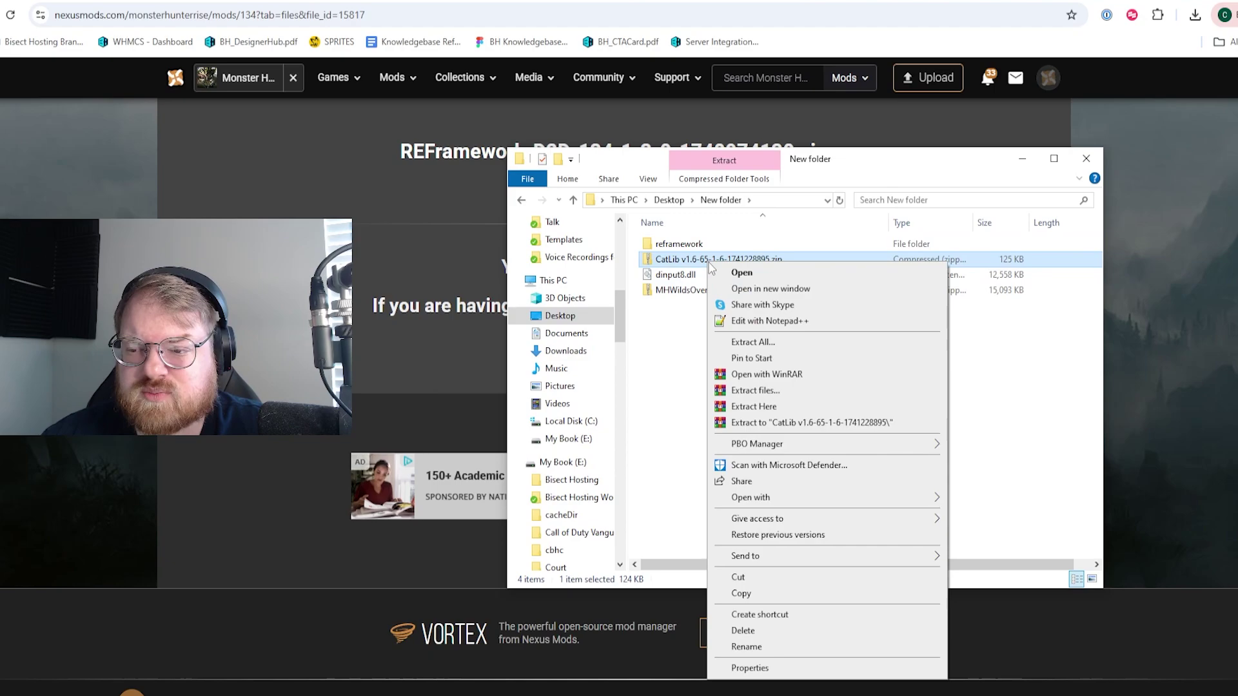
left_click(777, 407)
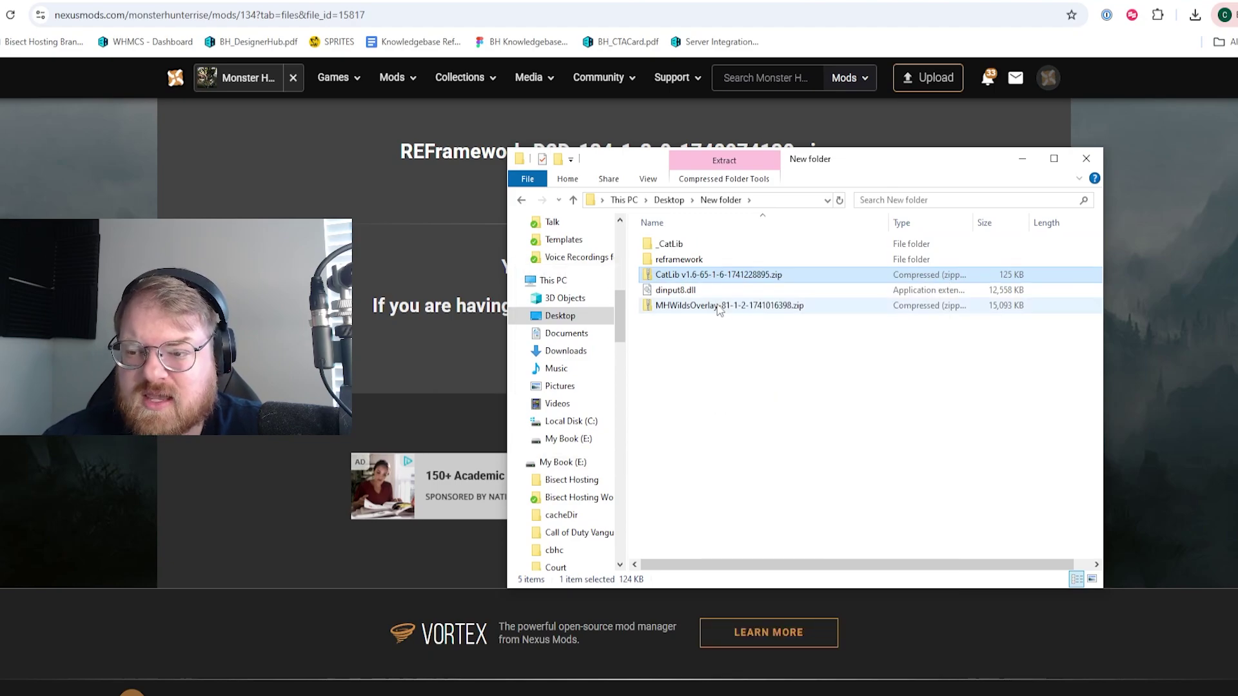
double_click(695, 249)
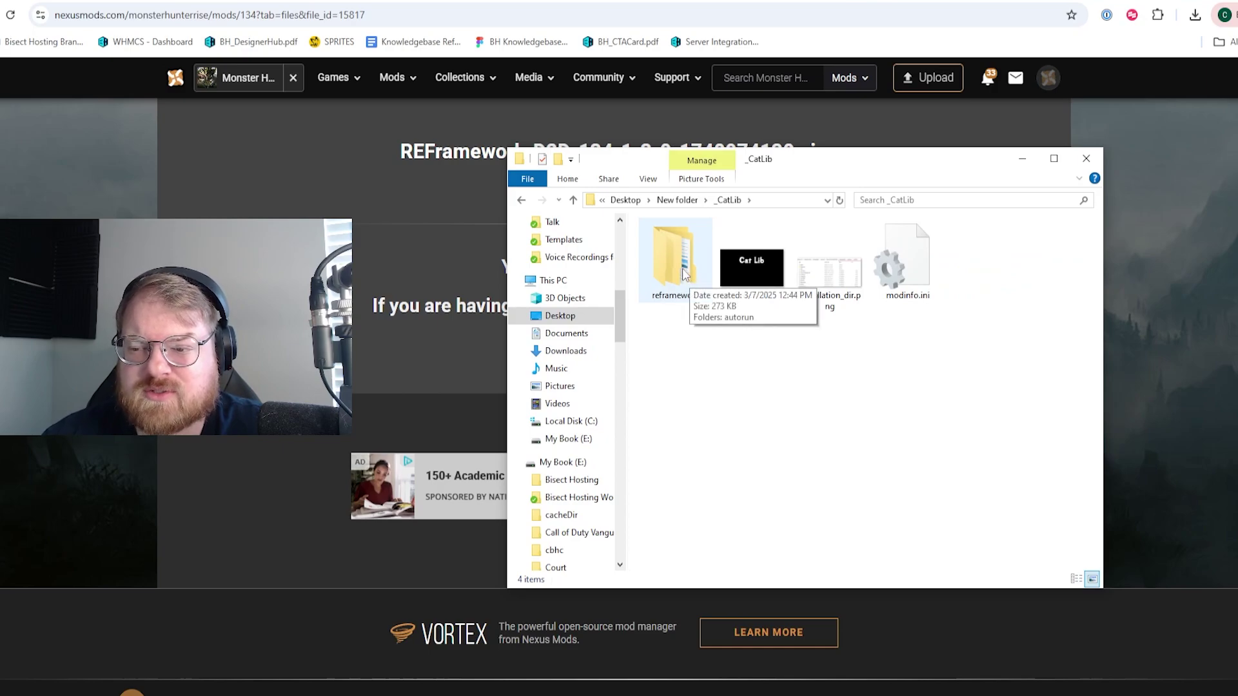
double_click(689, 277)
left_click(685, 250)
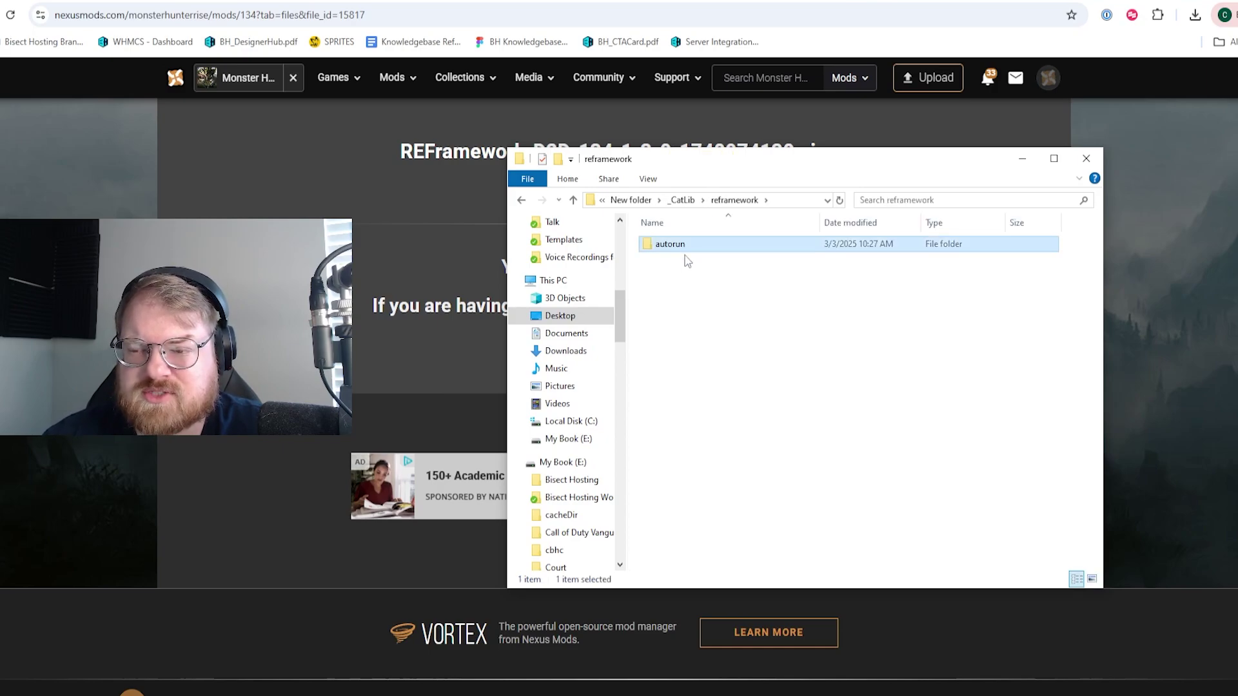
right_click(702, 250)
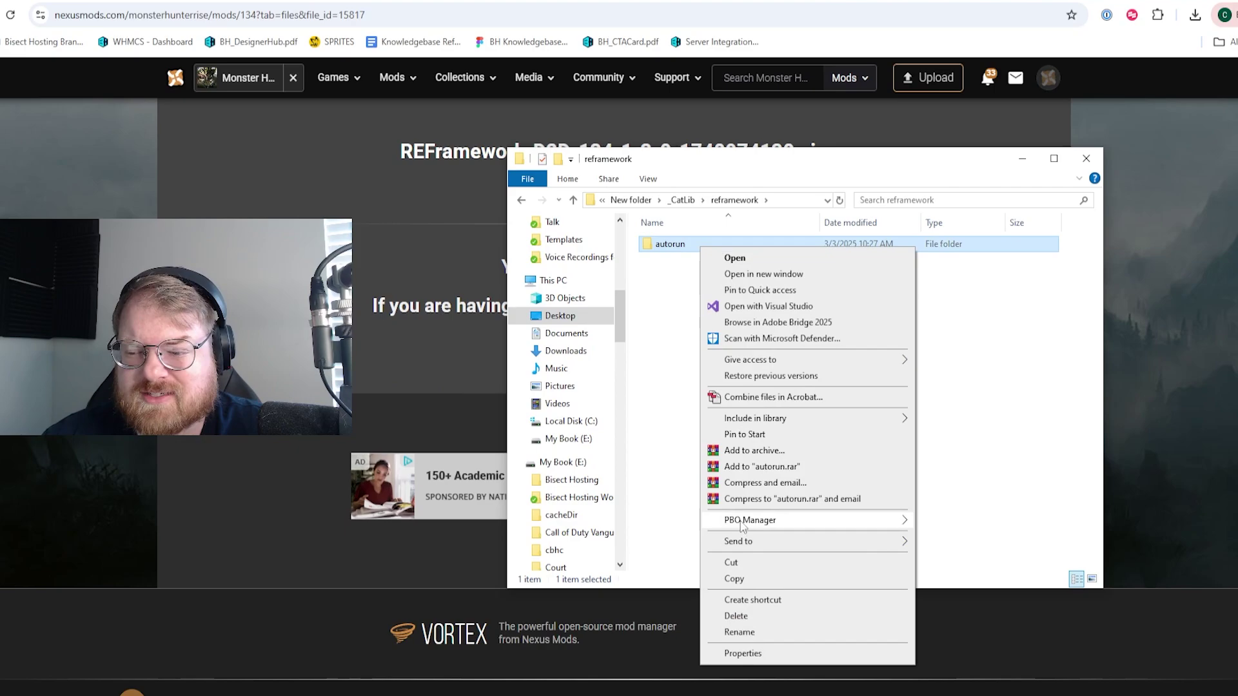
left_click(731, 564)
Paste autorun into New folder\reframework, check it, then delete the CatLib zip and _CatLib folder
left_click(523, 201)
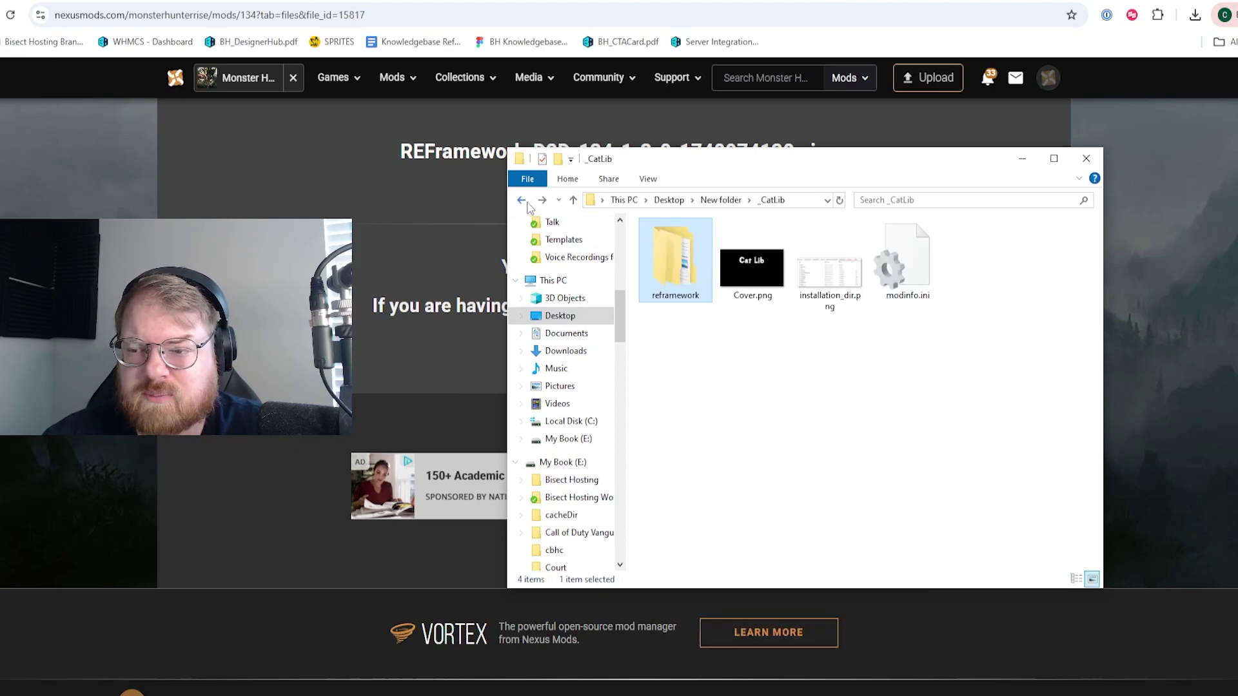
left_click(523, 202)
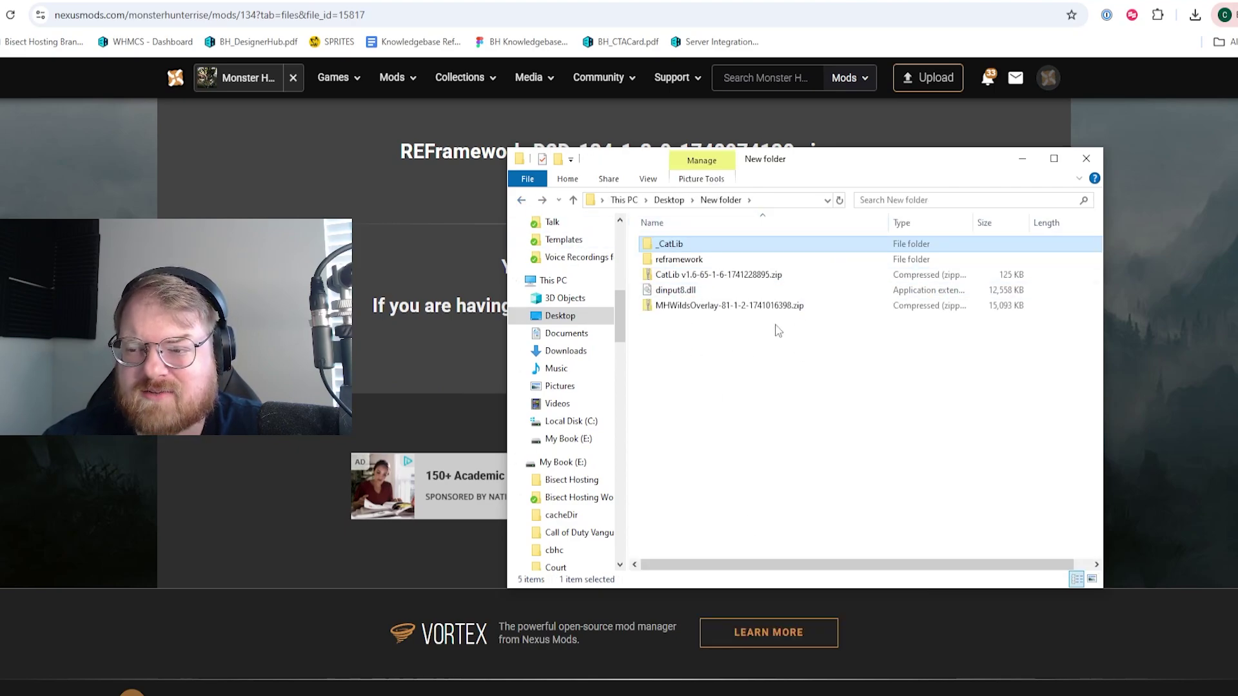
double_click(703, 260)
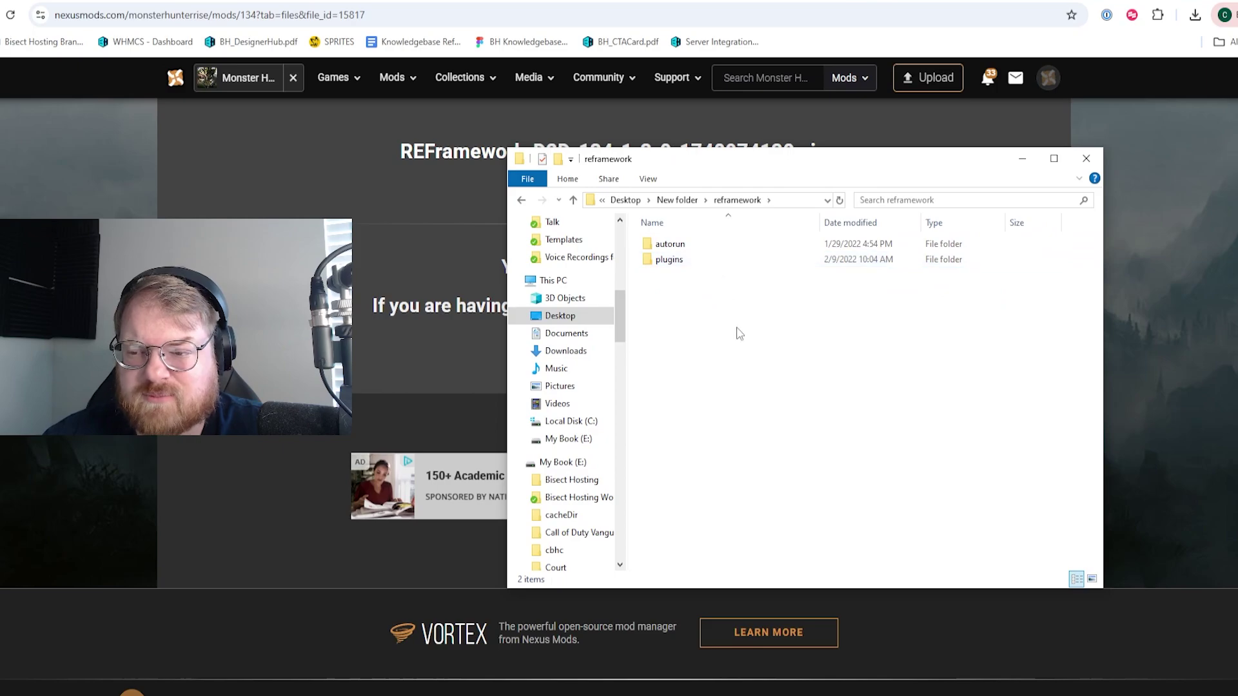
right_click(712, 319)
left_click(764, 420)
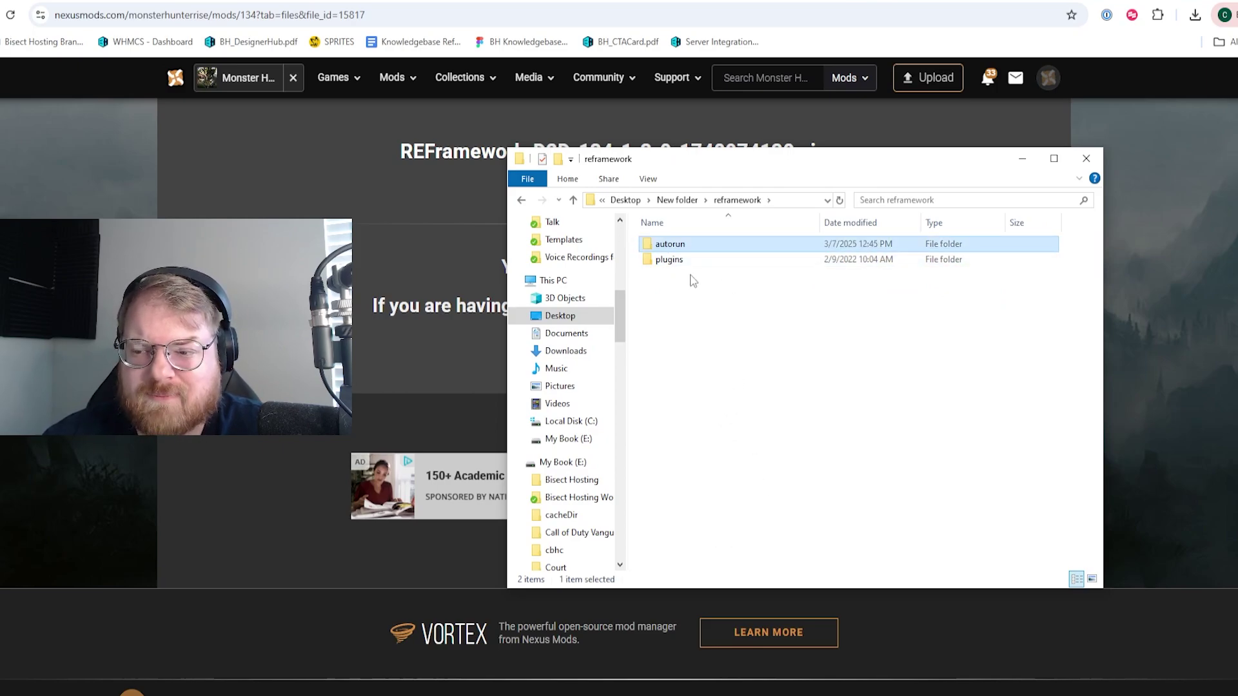
double_click(726, 251)
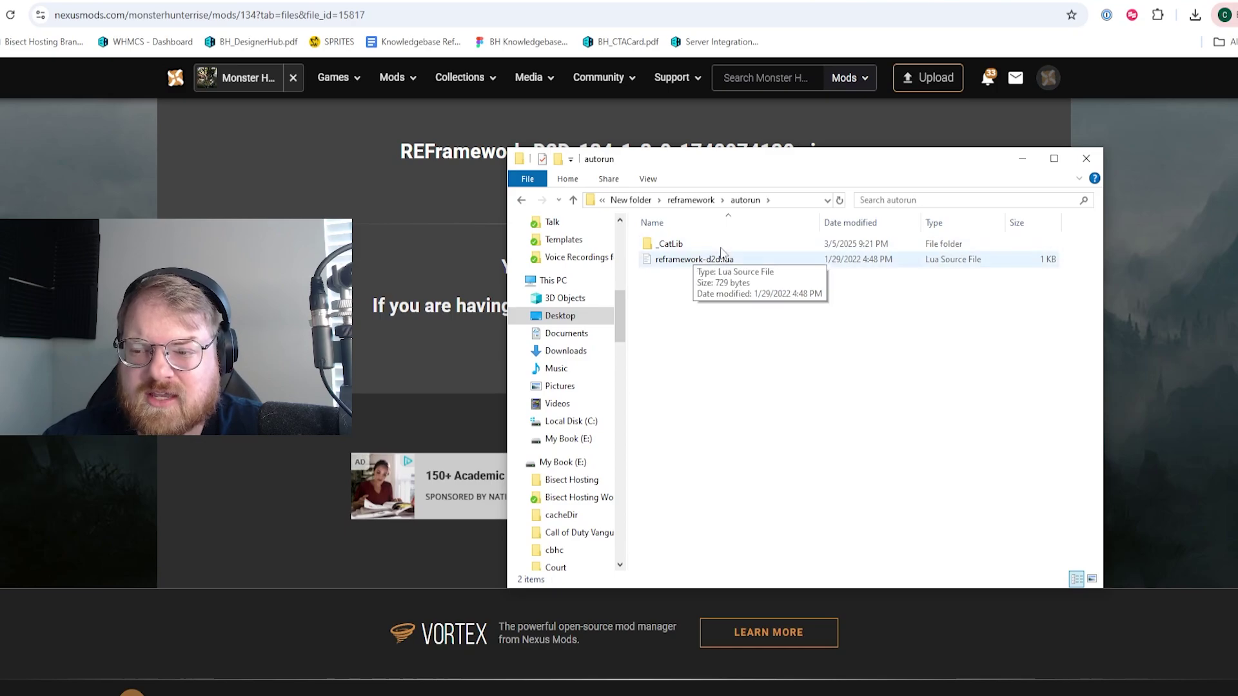
key("alt+Up")
key("alt+Up")
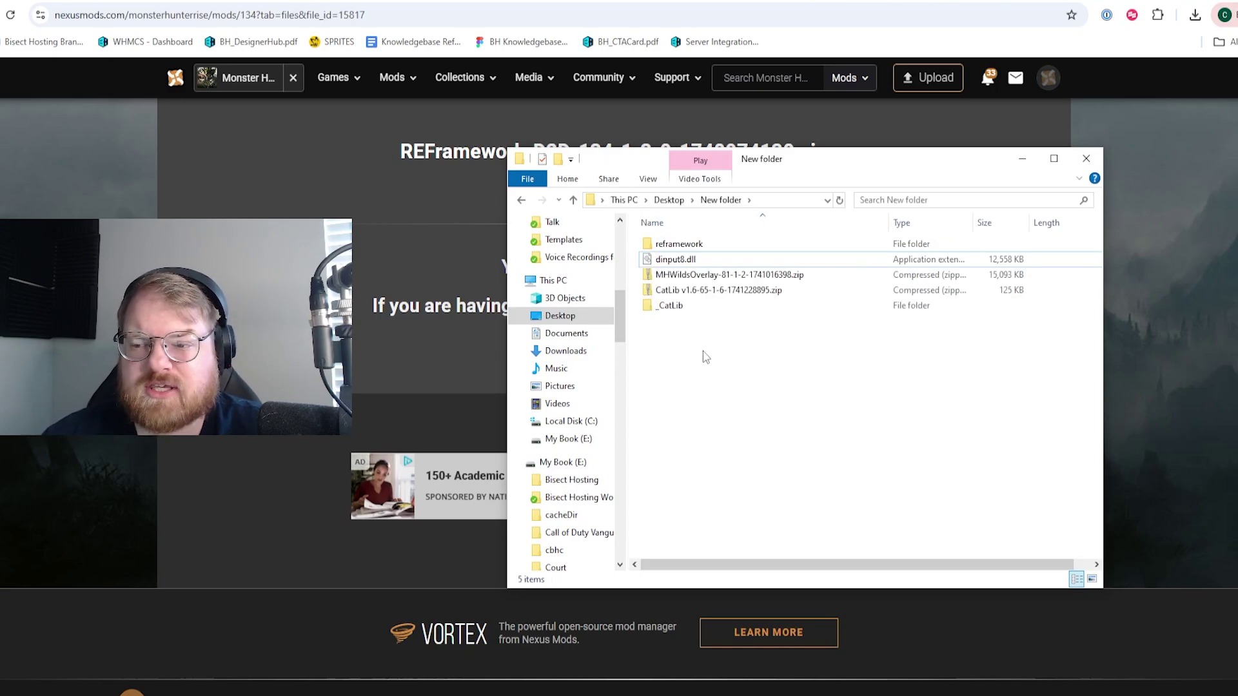
left_click_drag(722, 334, 691, 293)
key("Delete")
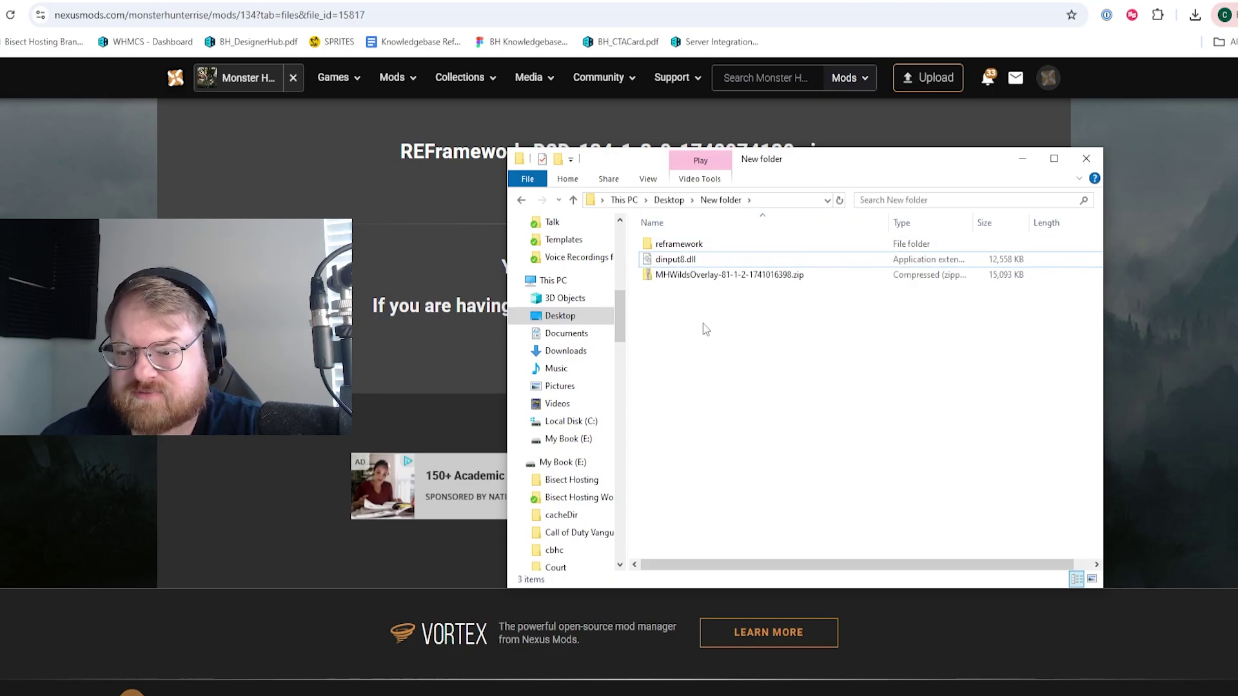
Extract the MHWildsOverlay zip and cut autorun and images from its reframework folder
right_click(703, 277)
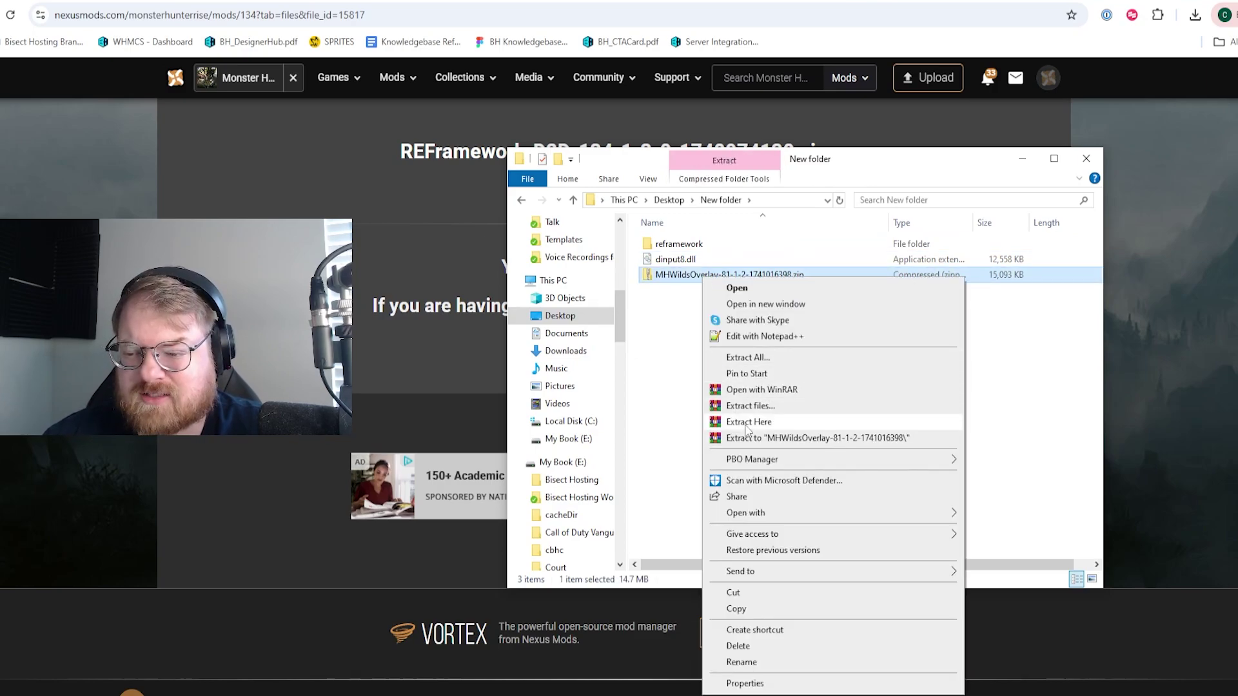
left_click(706, 440)
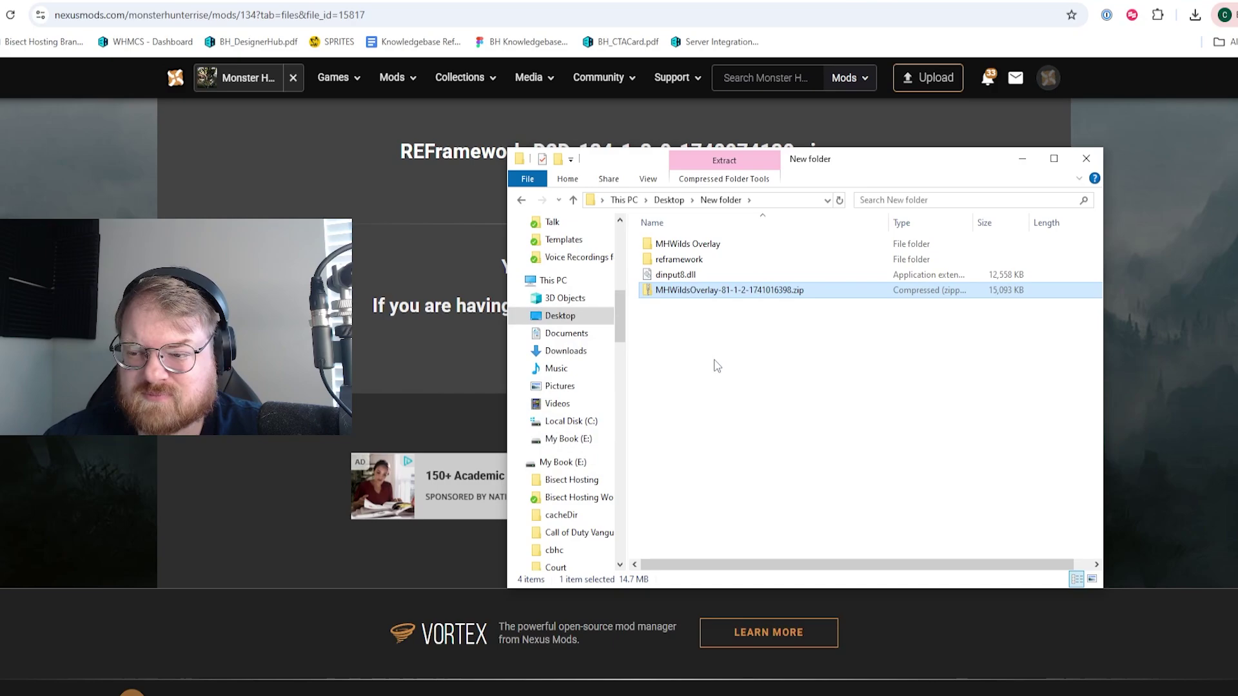
double_click(741, 245)
double_click(675, 261)
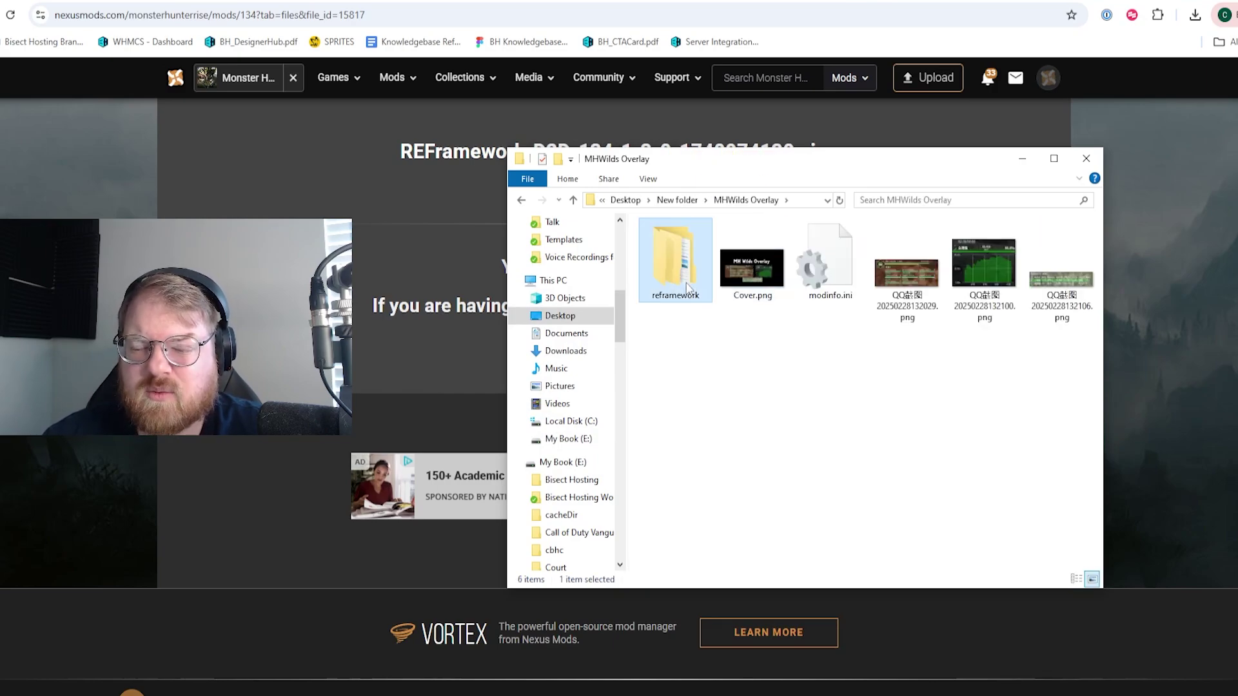
left_click_drag(741, 323, 662, 243)
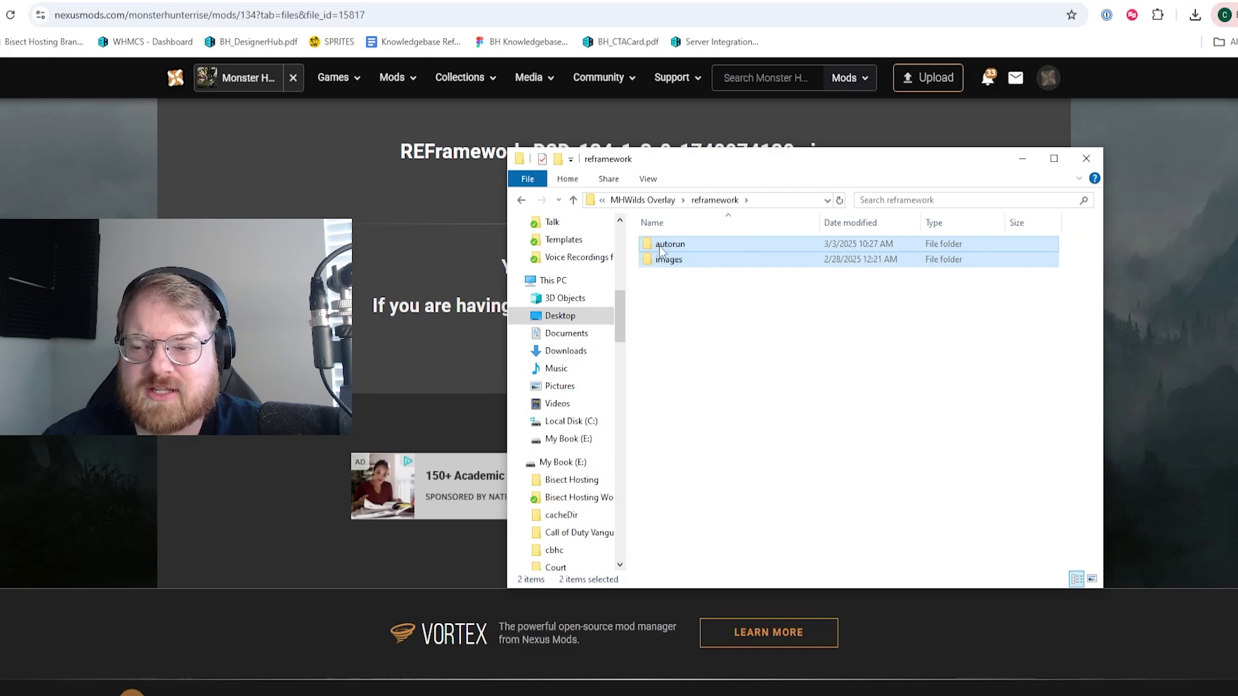
right_click(682, 258)
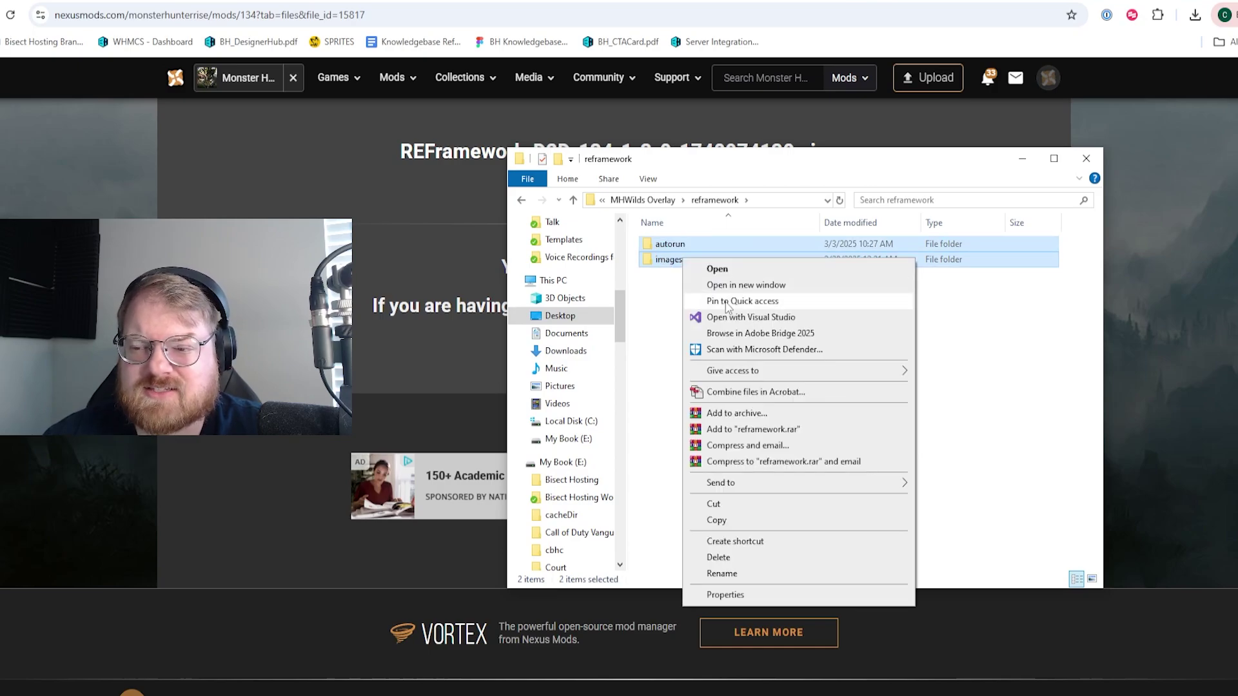
left_click(734, 505)
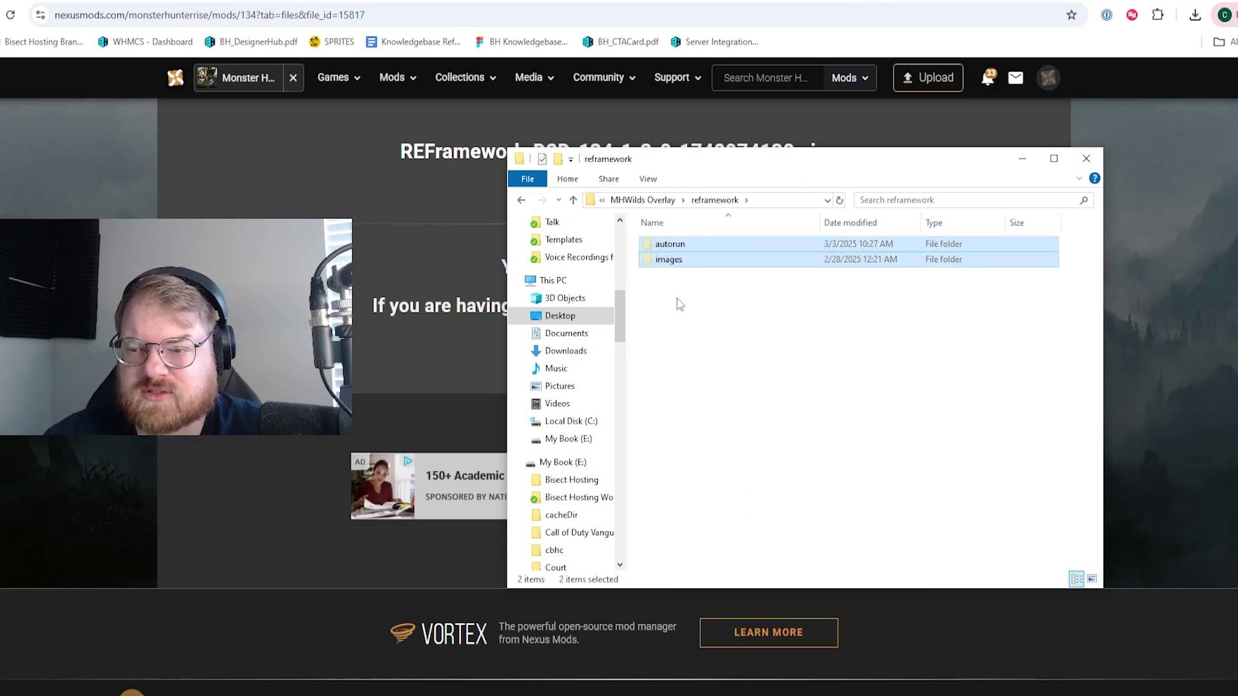
Paste autorun and images into the main New folder\reframework folder
left_click(521, 201)
left_click(521, 201)
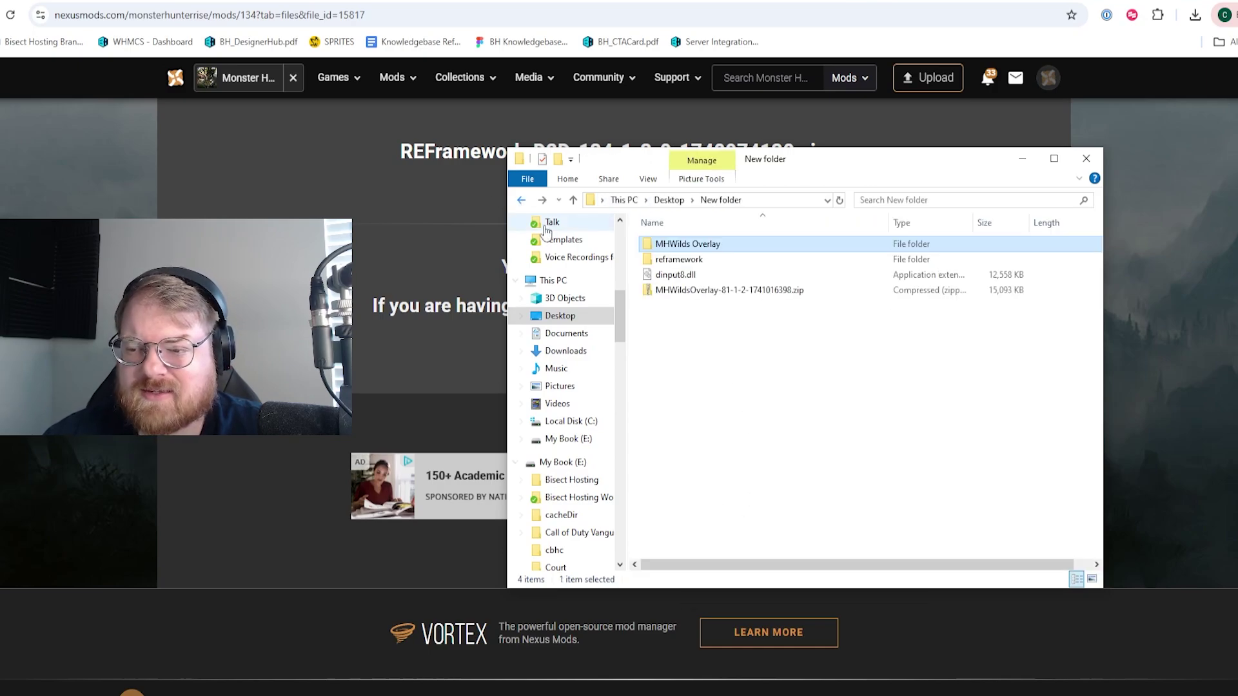
double_click(708, 263)
right_click(704, 320)
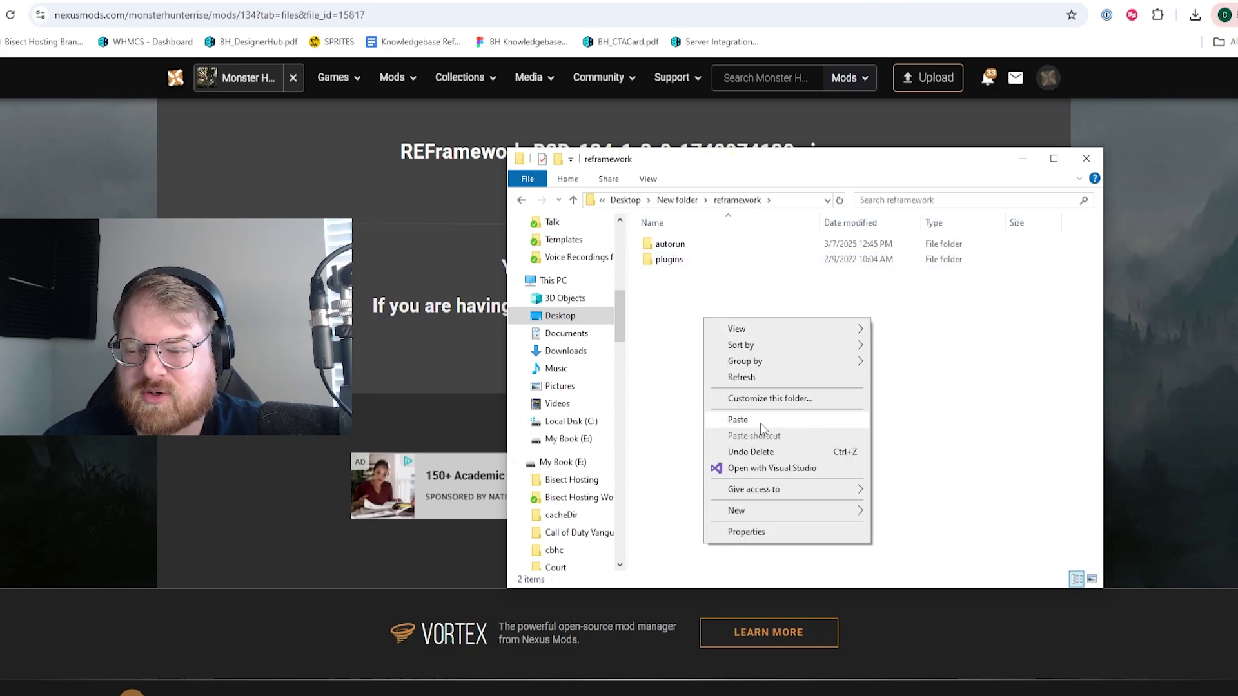
left_click(738, 420)
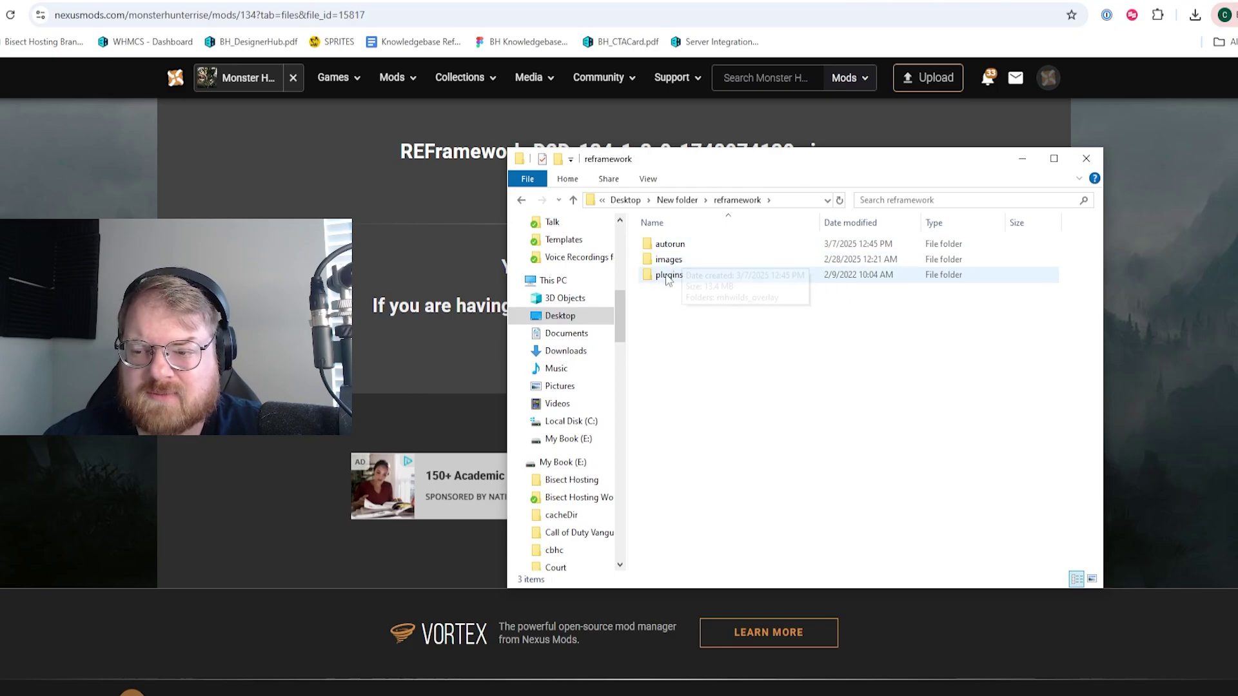
Delete the extracted MHWilds Overlay folder and the MHWildsOverlay zip from New folder
left_click(677, 200)
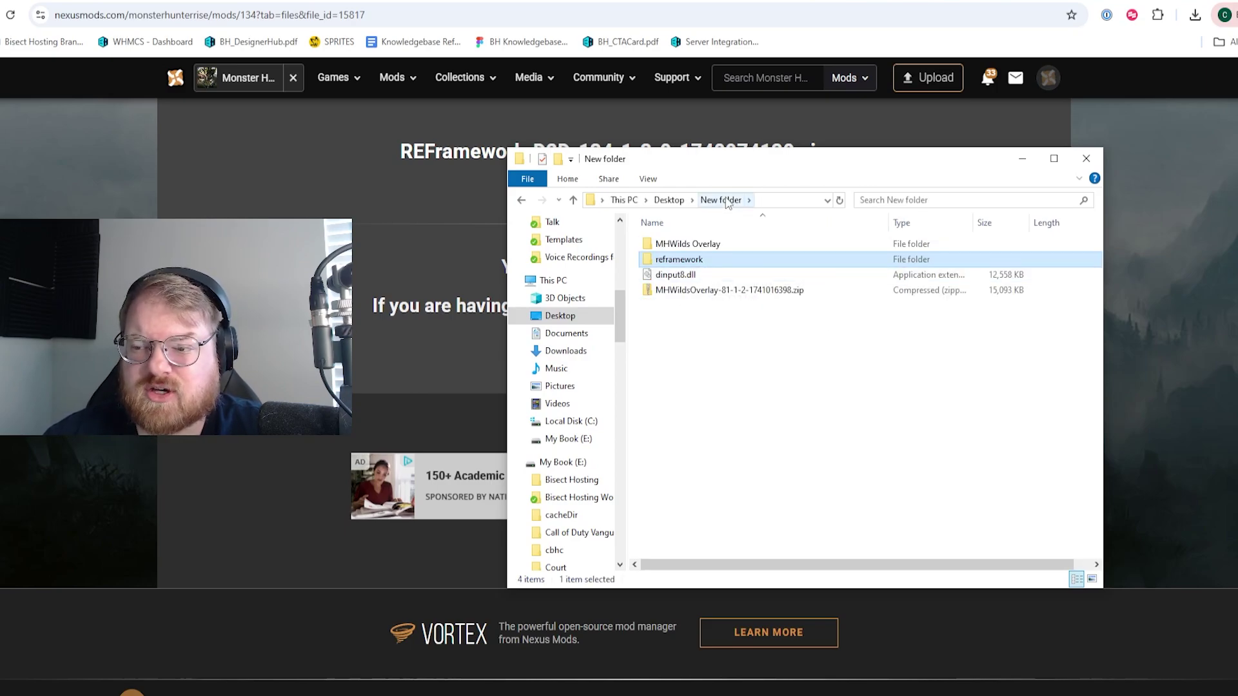
left_click(709, 246)
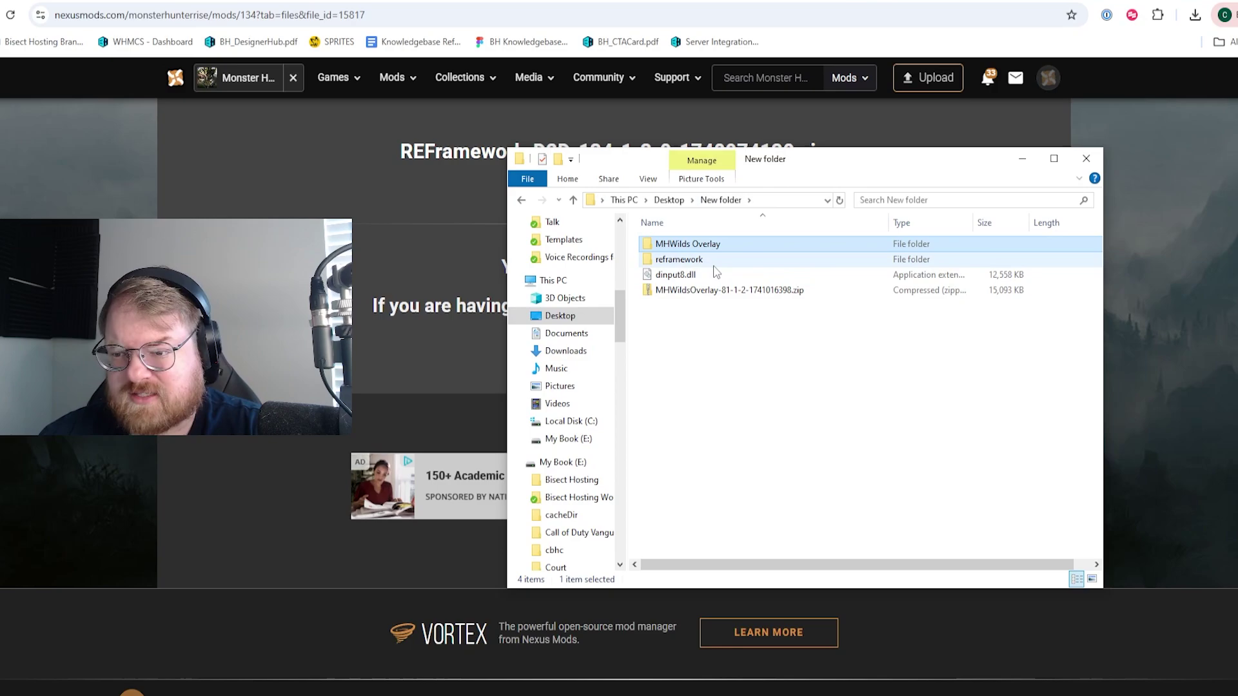
key("Delete")
left_click(717, 277)
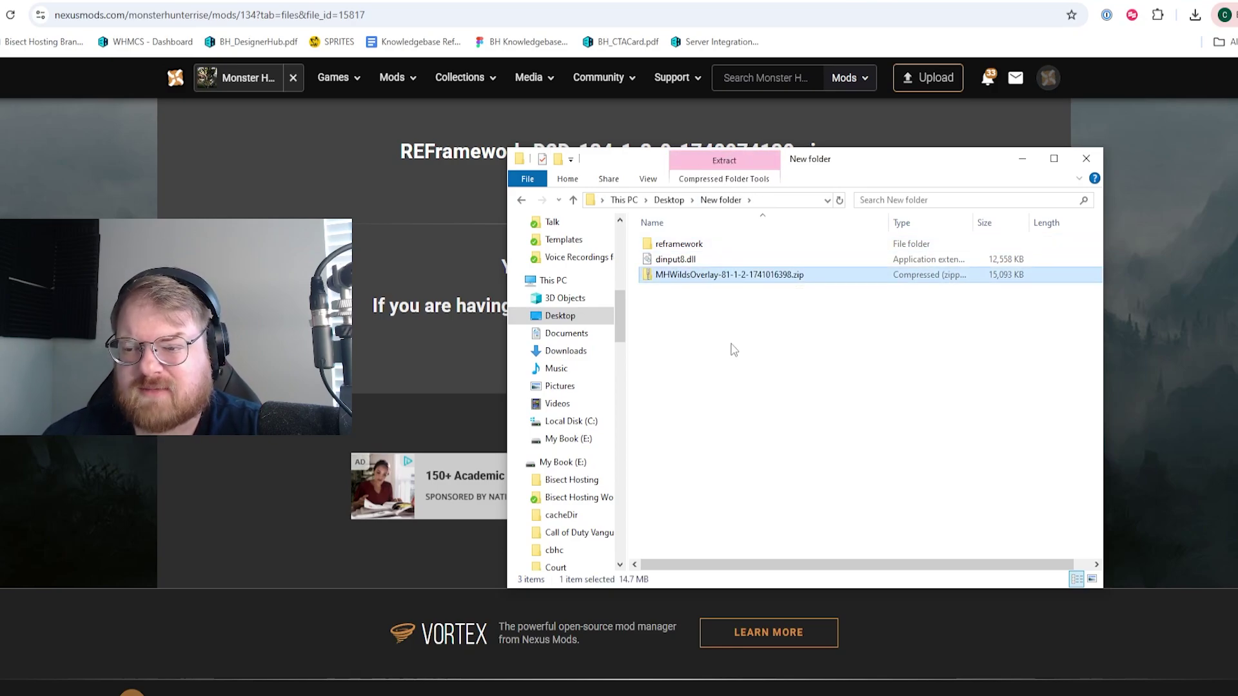
key("Delete")
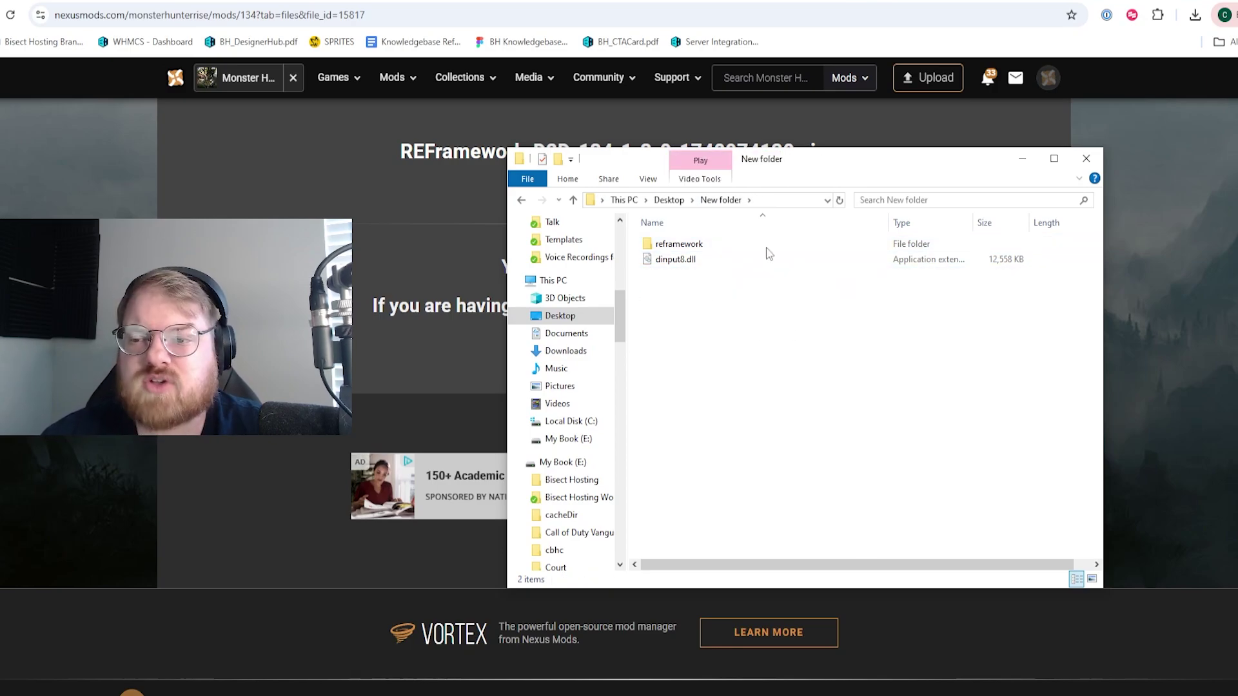
Open reframework\autorun to confirm the overlay scripts are there
double_click(695, 246)
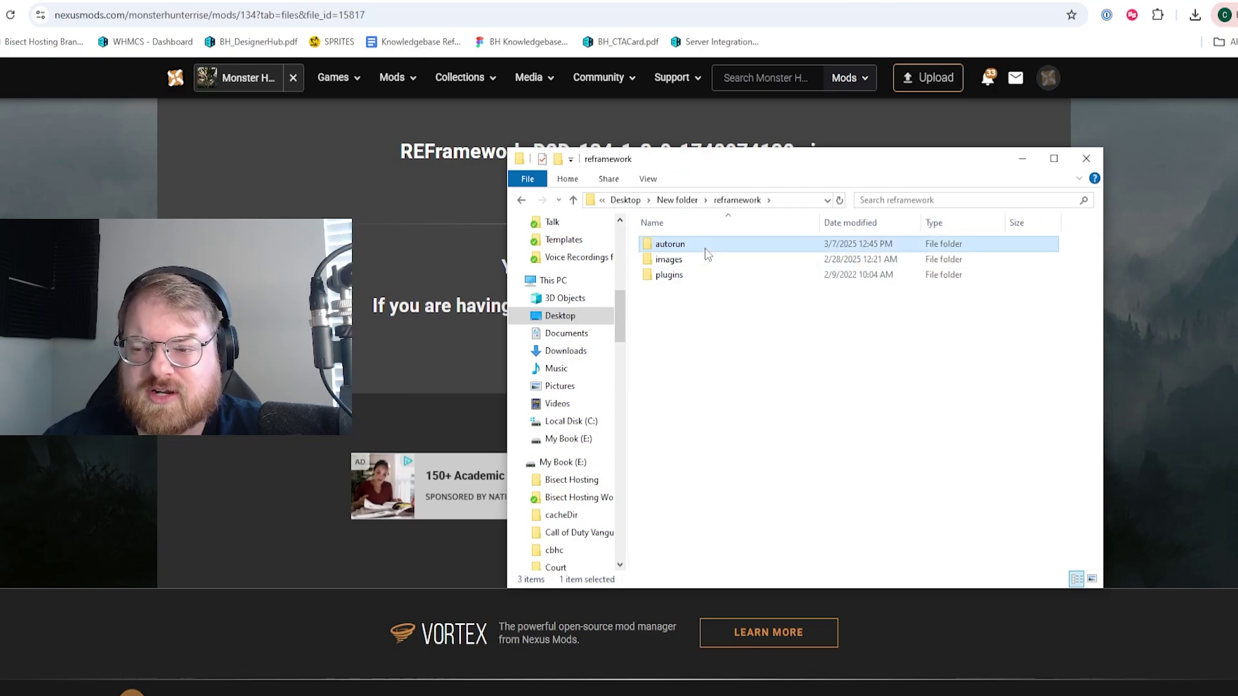
double_click(704, 246)
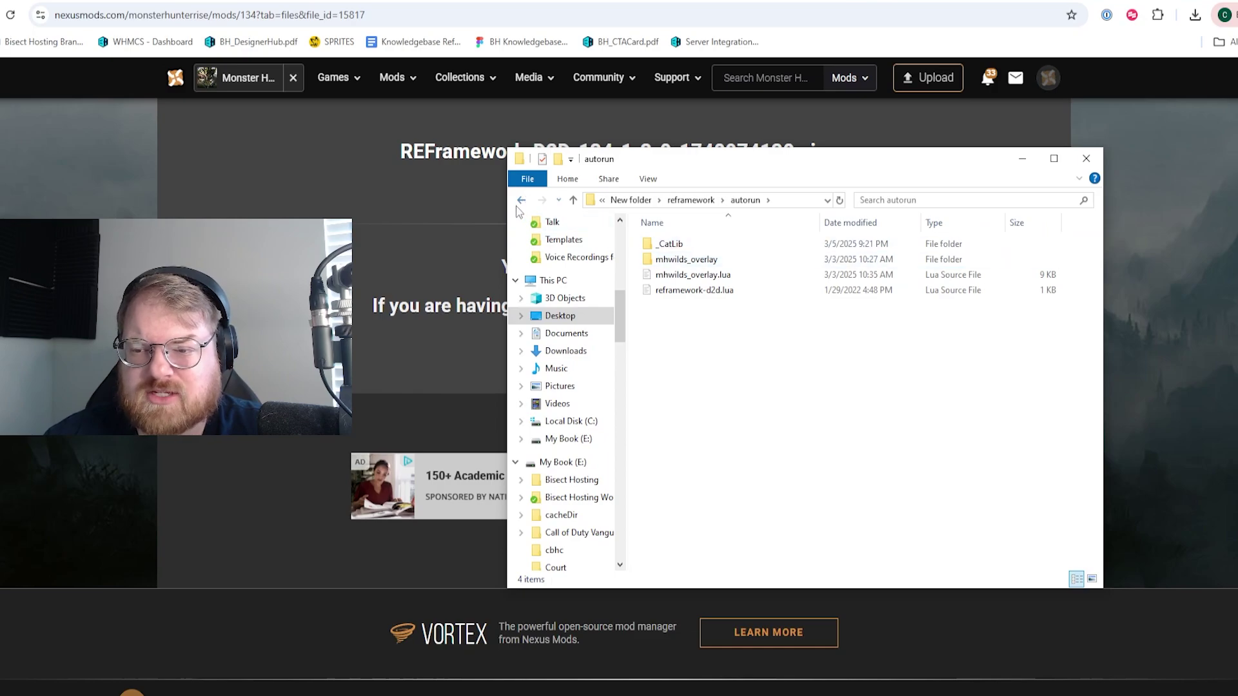
key("alt+Left")
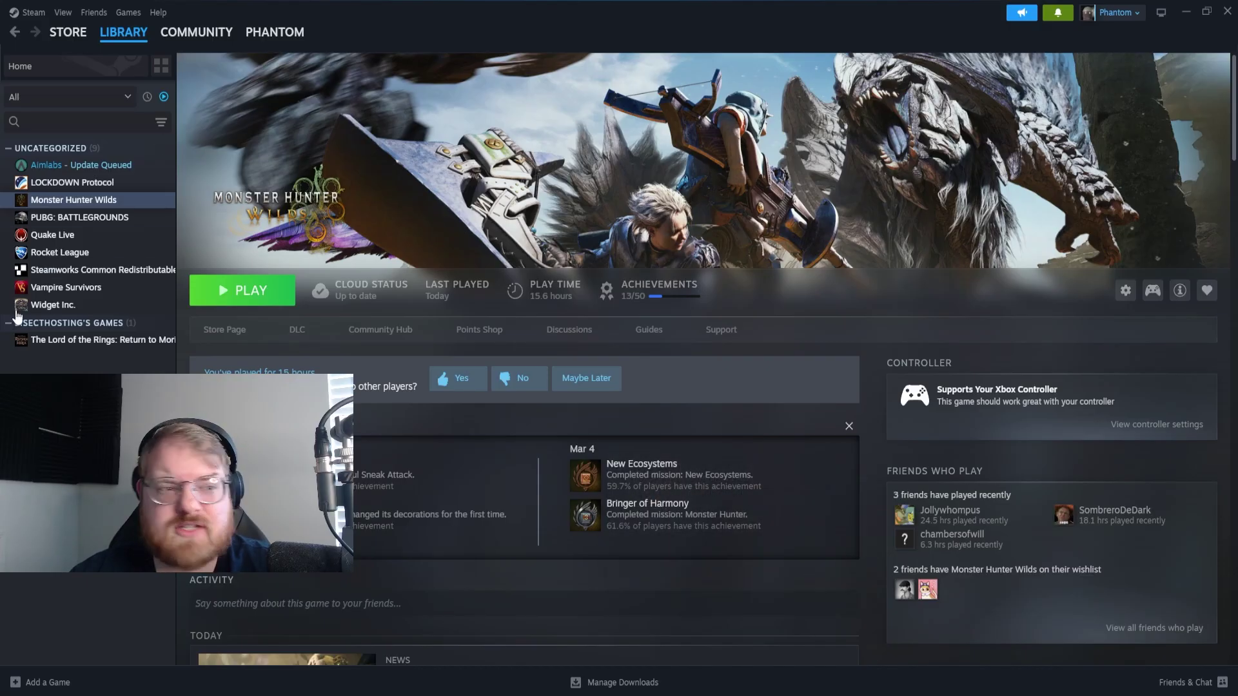
Open Monster Hunter Wilds' install folder via Manage > Browse local files in Steam
right_click(75, 206)
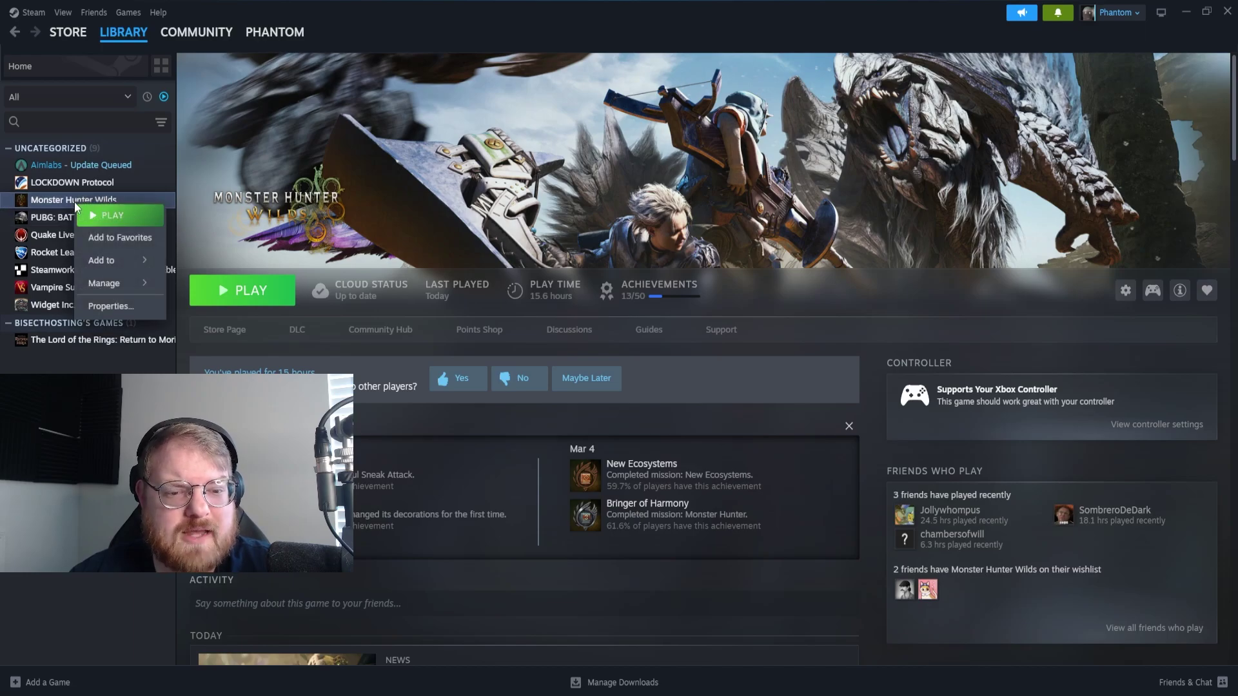
mouse_move(137, 293)
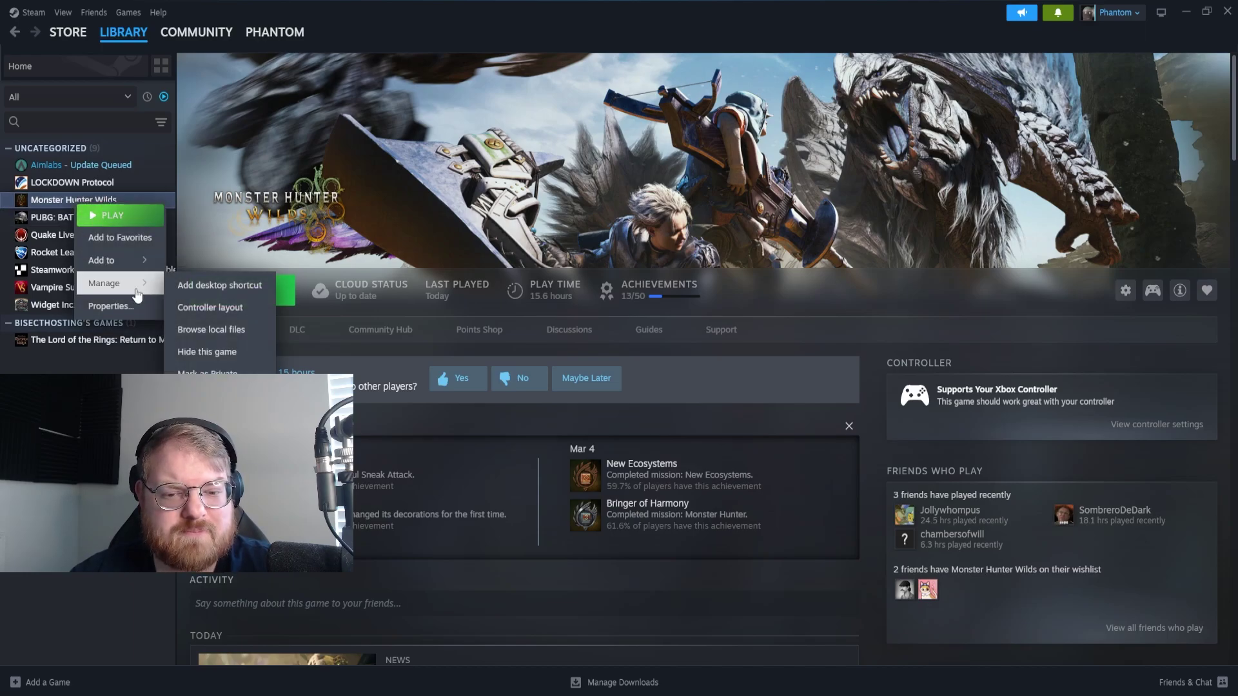
left_click(249, 340)
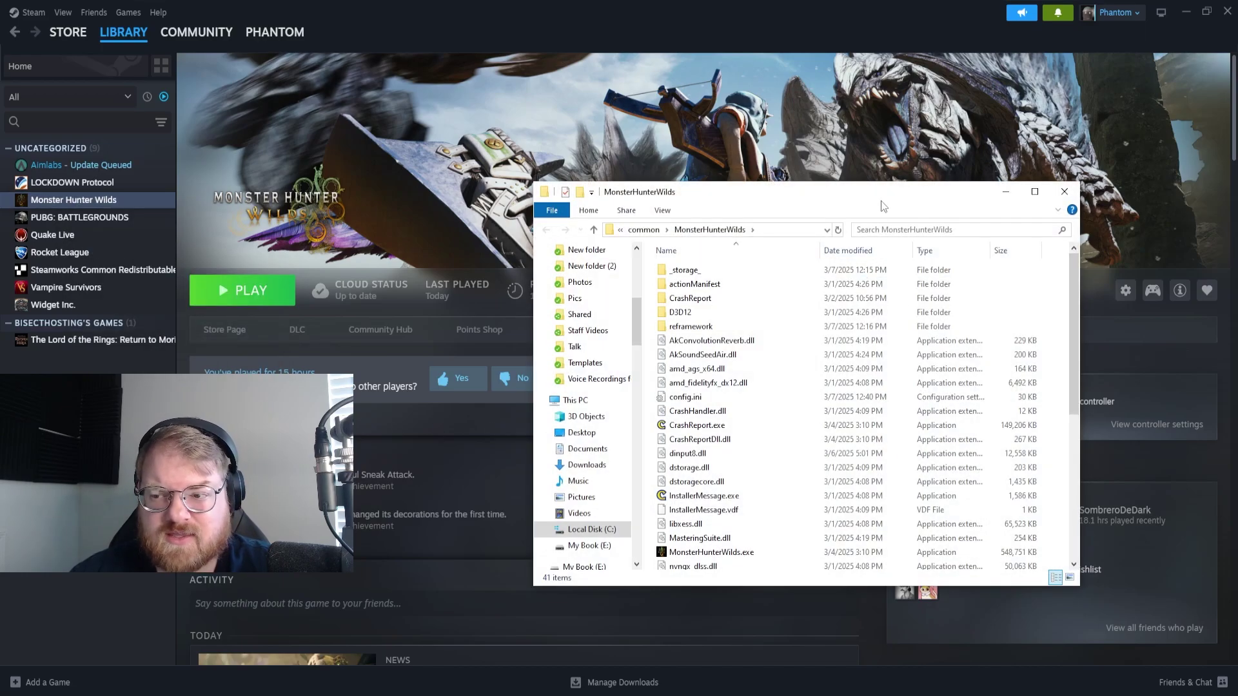
Drag reframework and dinput8.dll from New folder toward the Monster Hunter Wilds install folder
left_click_drag(883, 205, 625, 161)
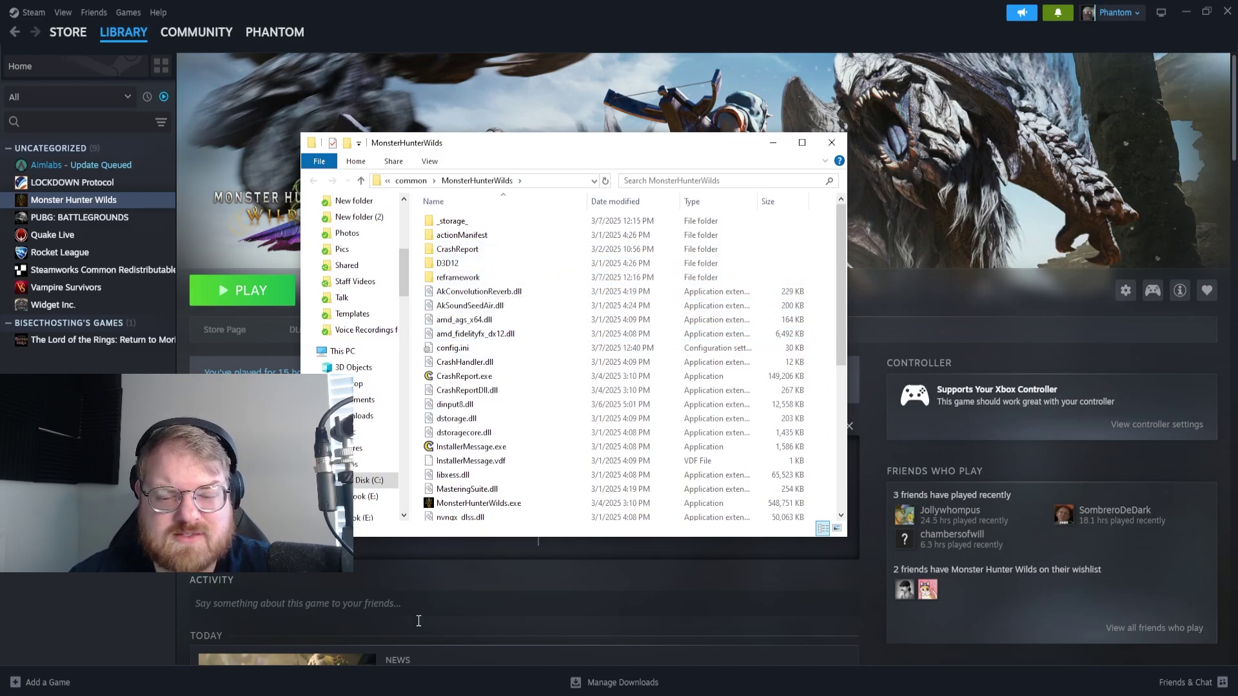
left_click(234, 677)
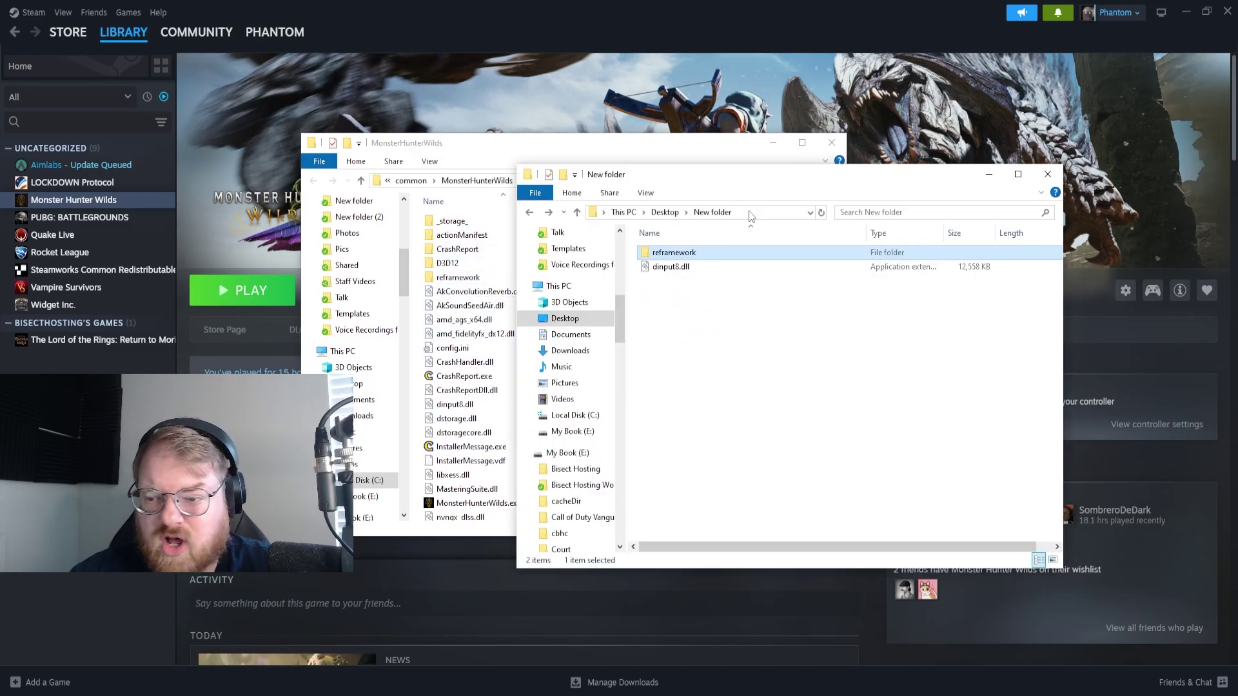
left_click_drag(753, 340, 691, 248)
left_click_drag(722, 175, 829, 171)
left_click_drag(826, 250, 833, 372)
left_click(835, 374)
left_click(419, 366)
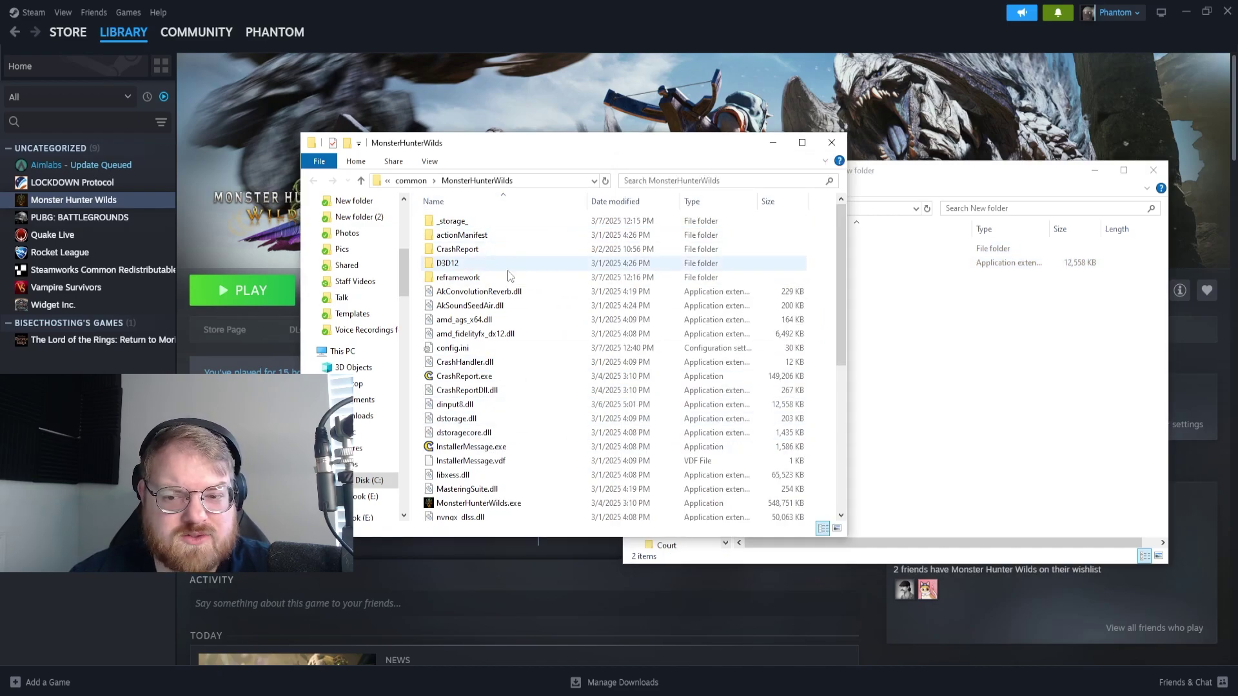
Launch Monster Hunter Wilds from Steam, toggle the REFramework menu with Insert, and enlarge it
left_click(258, 352)
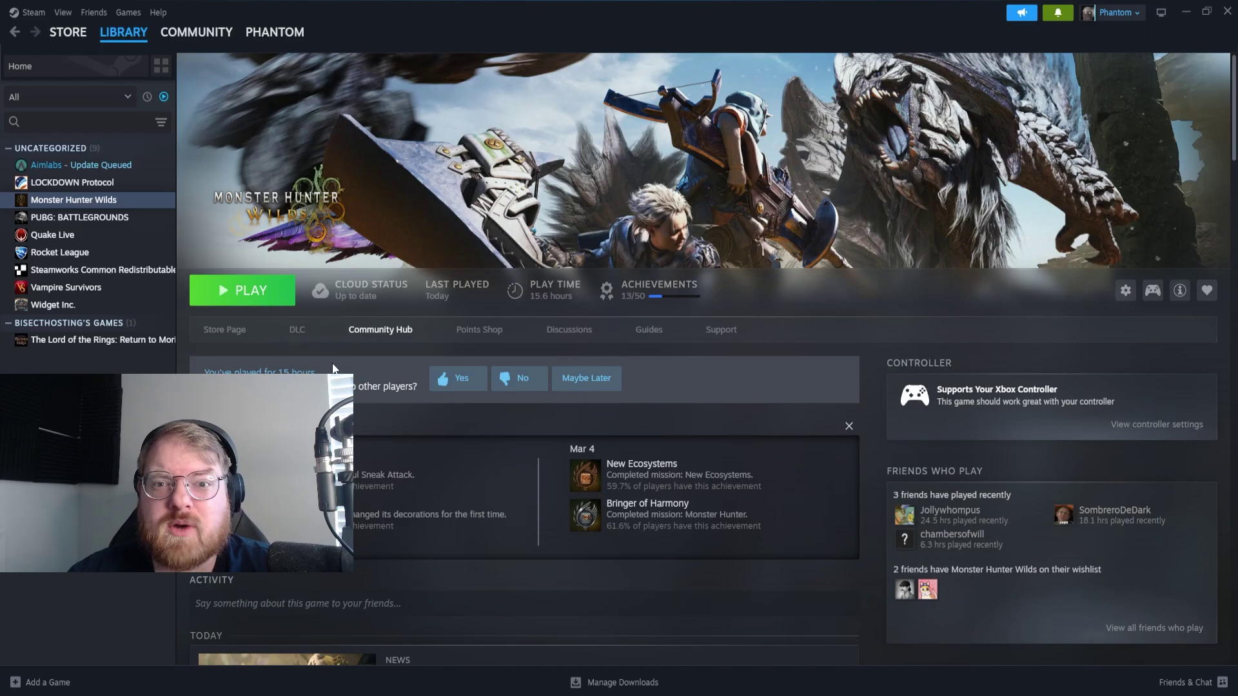
left_click(243, 291)
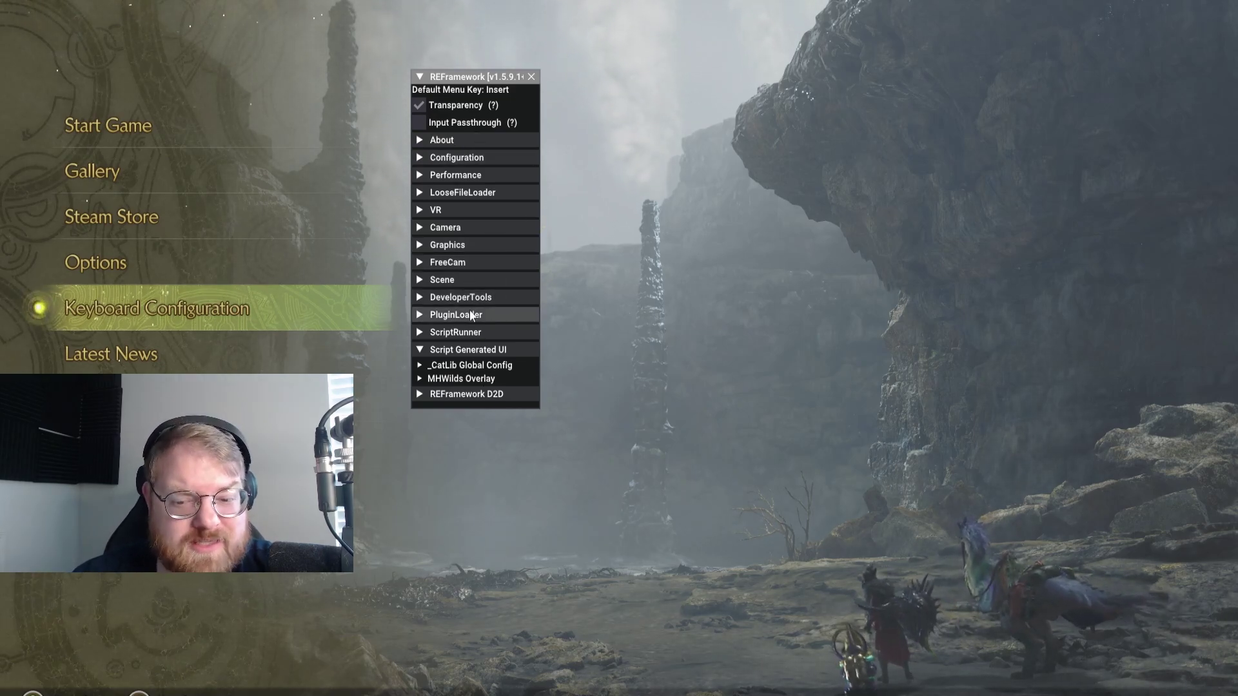
key("Insert")
key("Insert")
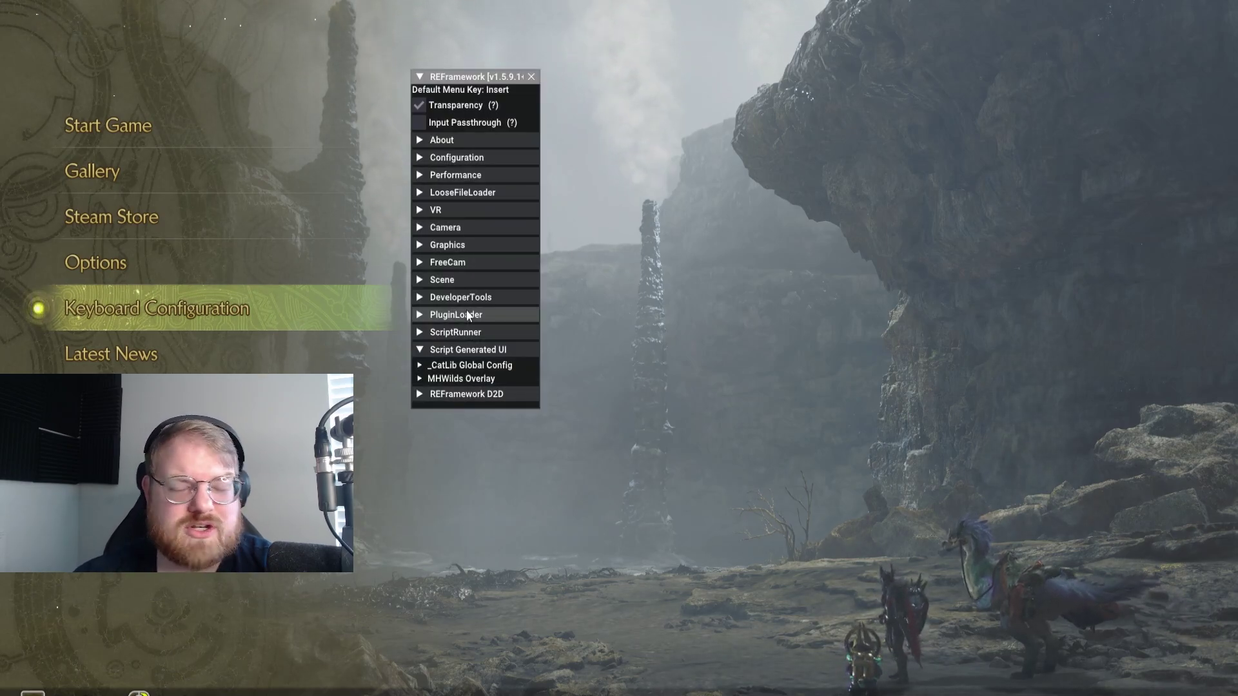
left_click_drag(541, 407, 732, 542)
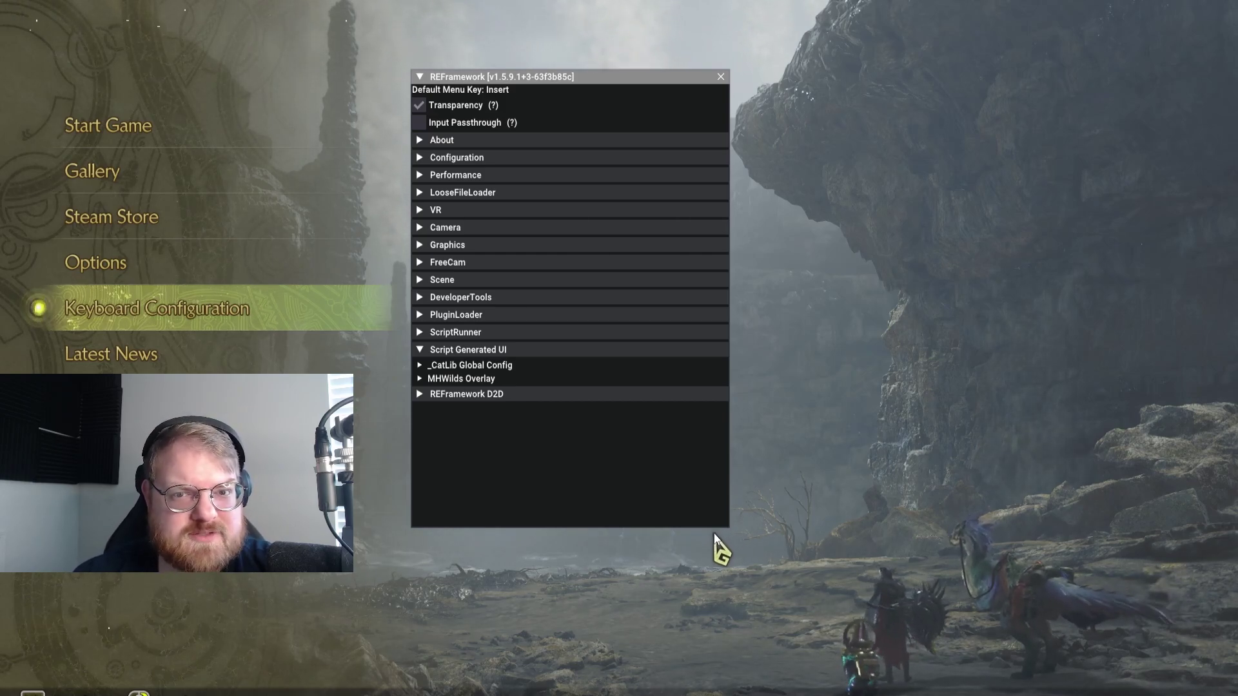
Expand MHWilds Overlay, review its Show All HP options, then collapse Show All HP
left_click(419, 379)
scroll(503, 448, "down", 1)
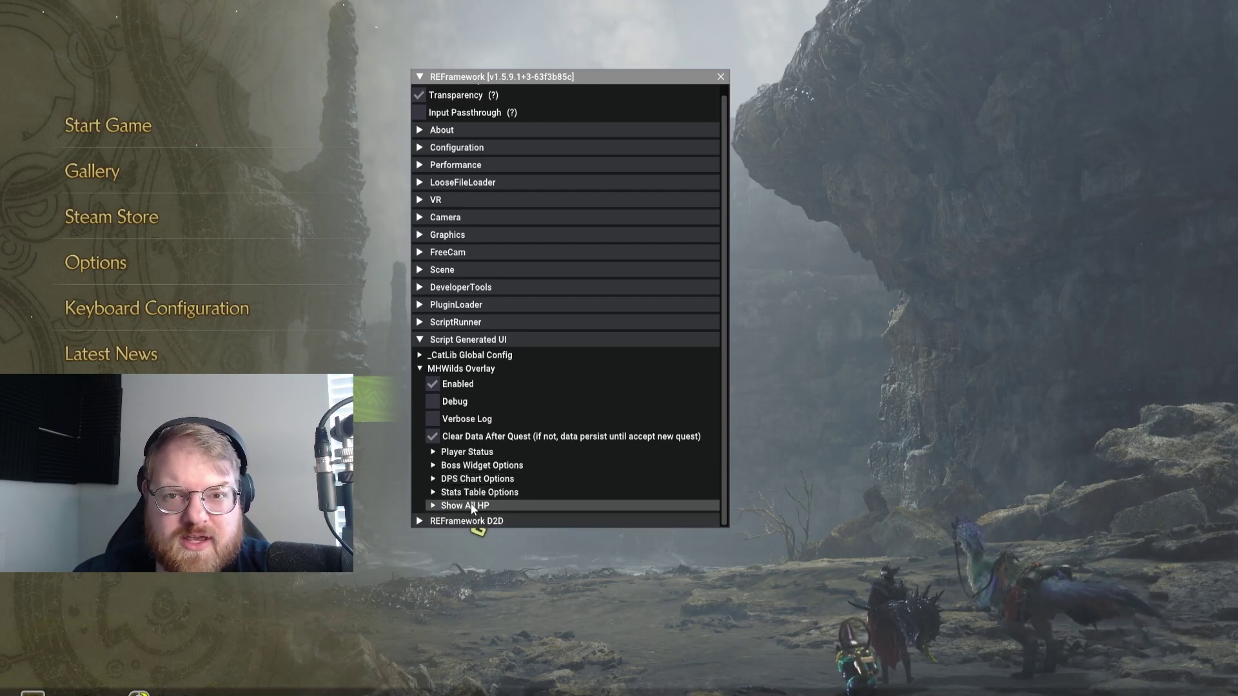
left_click(446, 506)
scroll(510, 452, "down", 3)
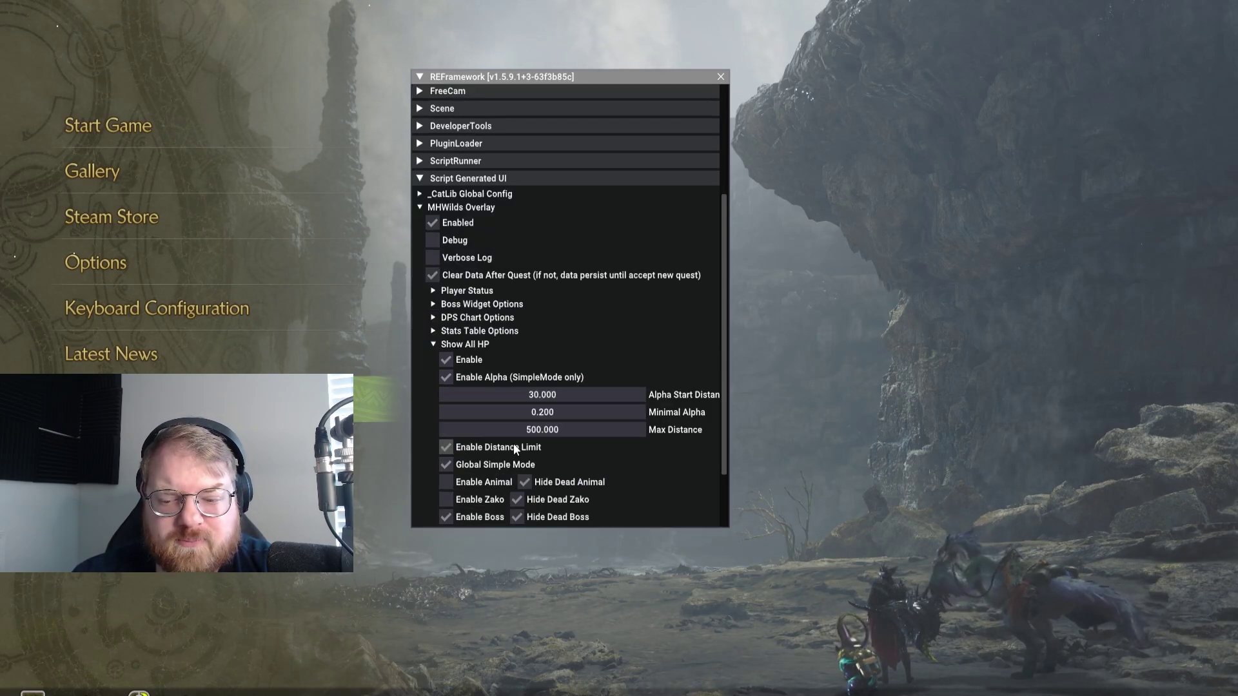
scroll(514, 445, "down", 2)
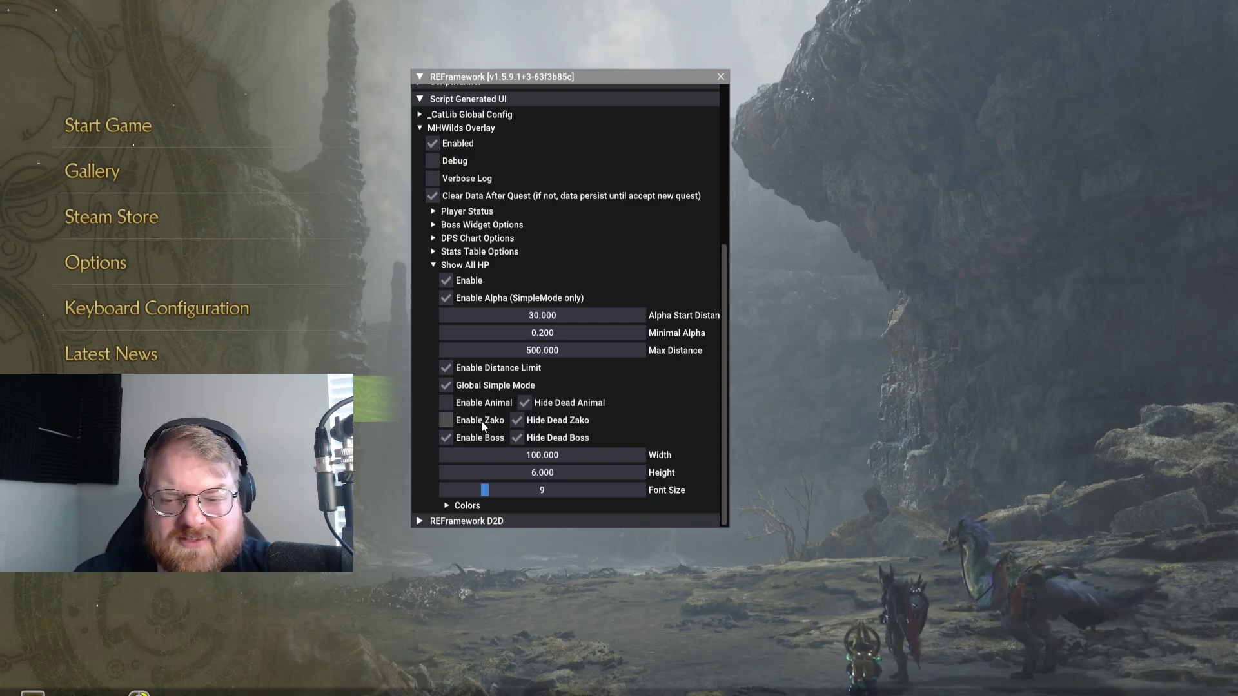
left_click(433, 265)
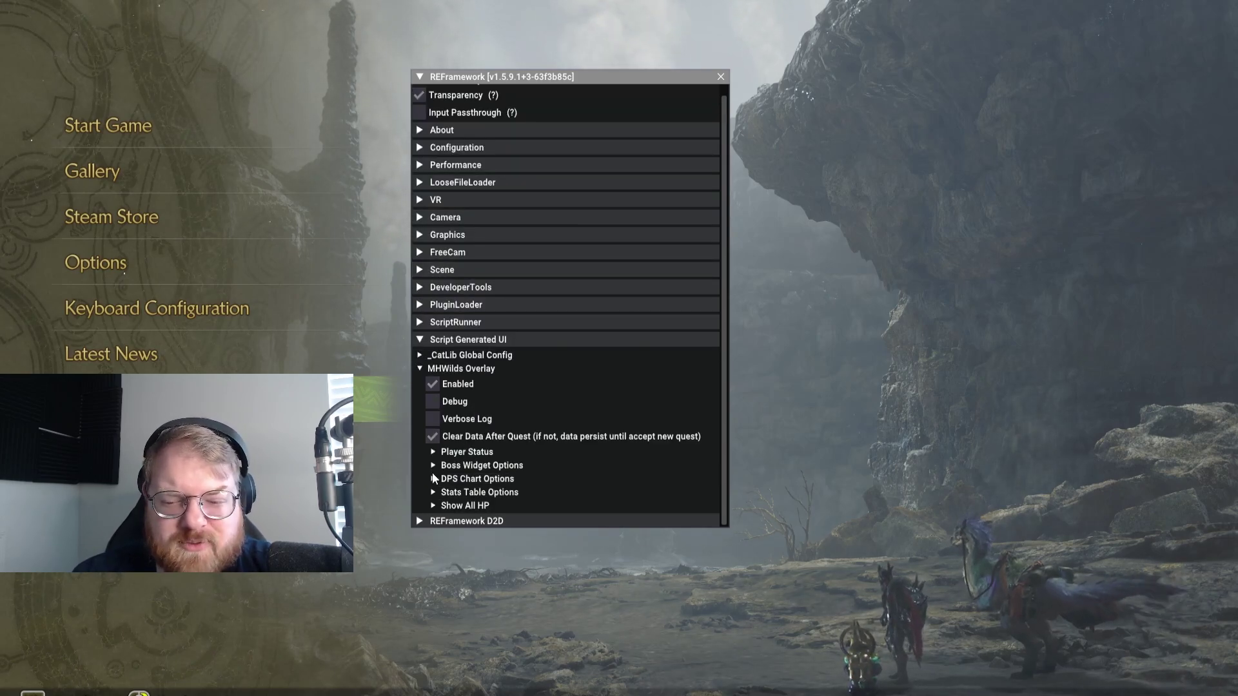
Look over the DPS Chart Options, then fold them closed
left_click(477, 479)
scroll(450, 310, "down", 4)
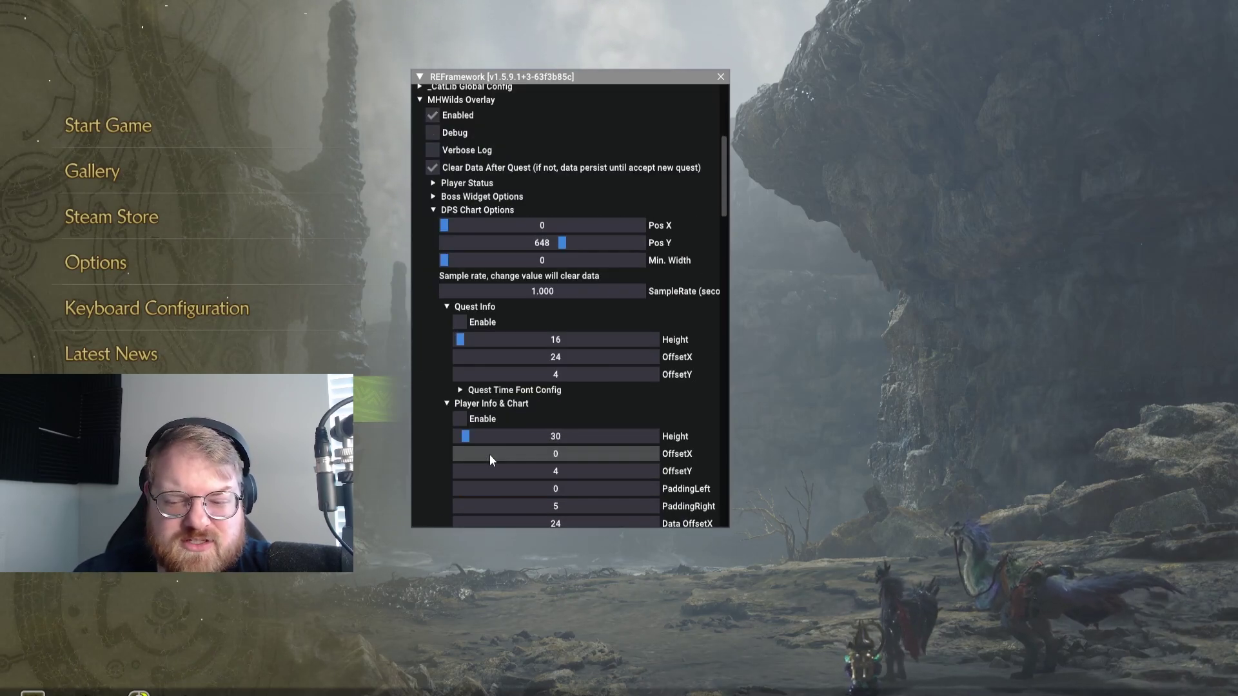
left_click(441, 210)
Review the Stats Table Options, then collapse them and the MHWilds Overlay node
left_click(581, 503)
scroll(595, 503, "down", 3)
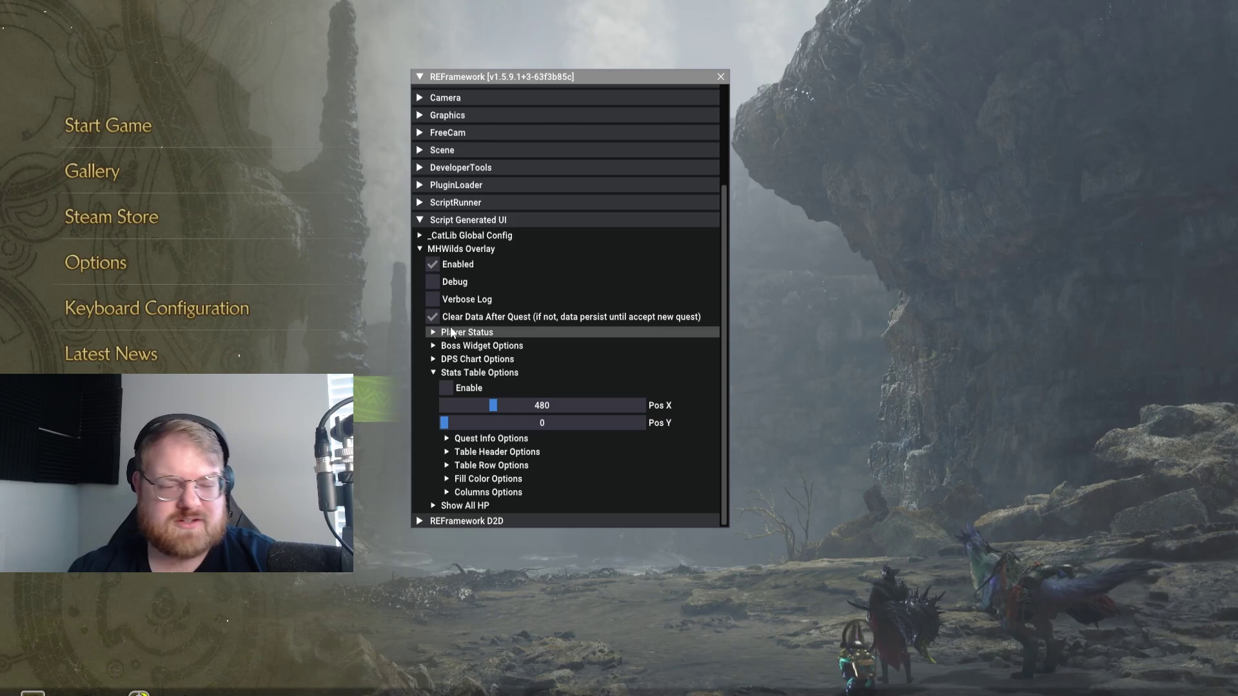
left_click(480, 373)
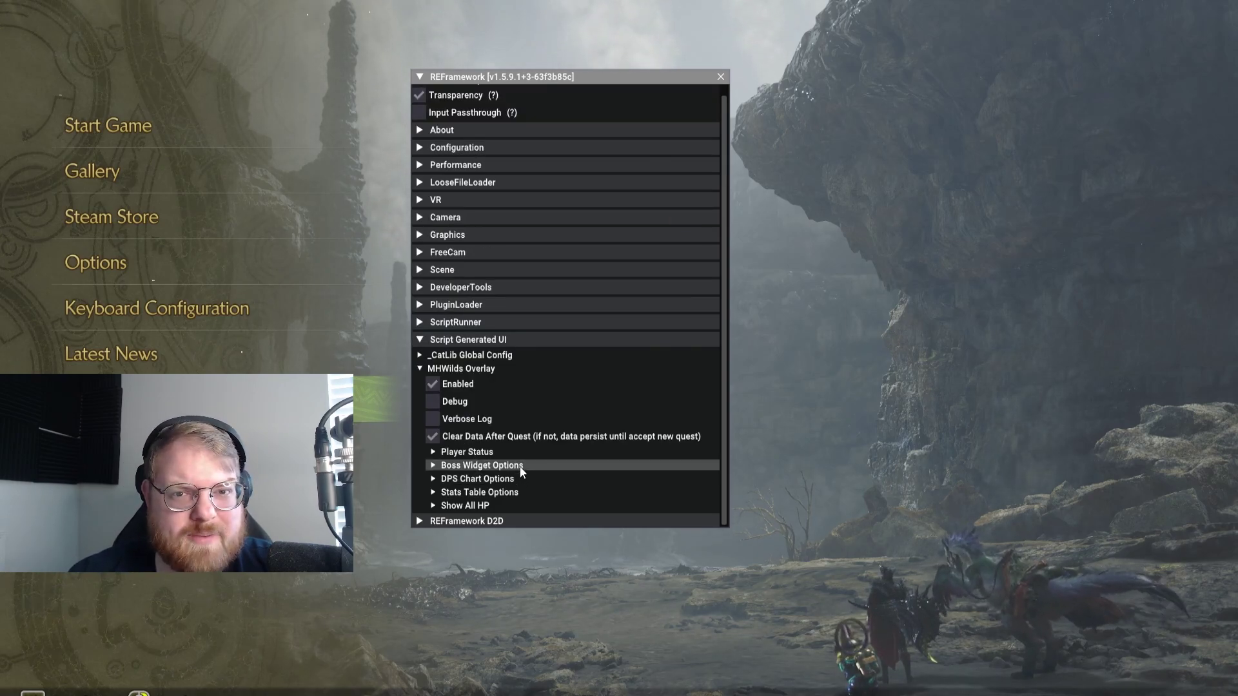
left_click(446, 369)
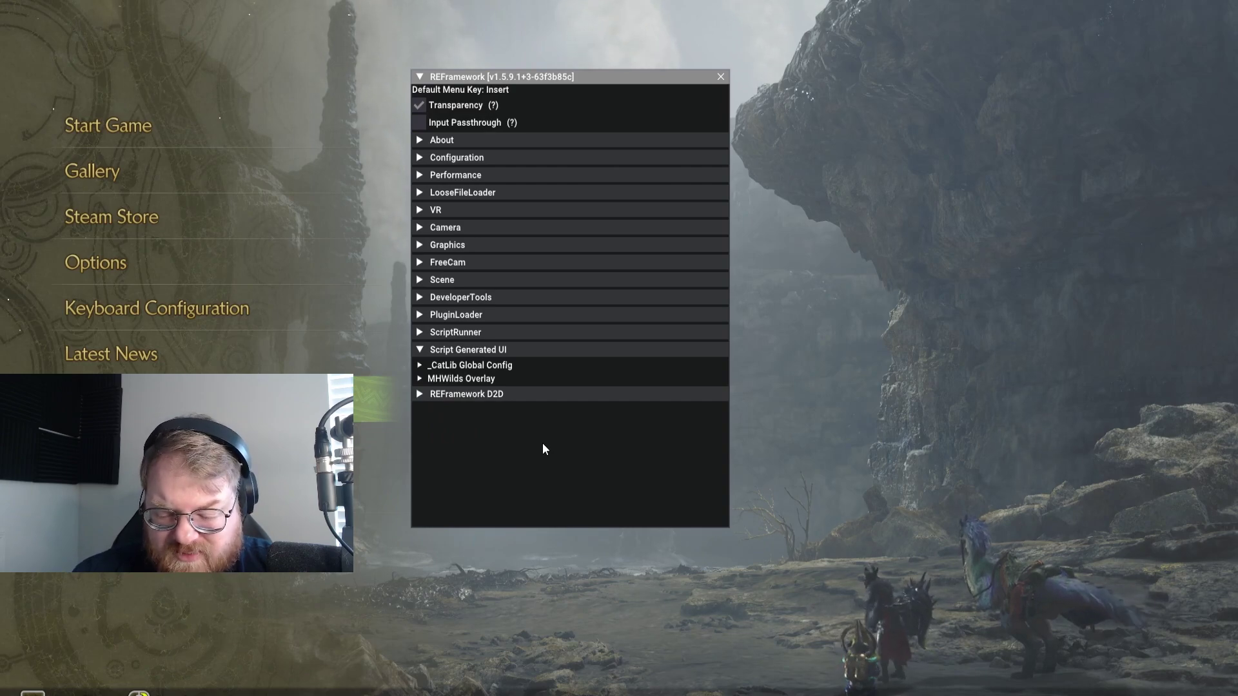
Close REFramework with Insert and choose Start Game from the title menu
key("Insert")
key("Up")
key("Up")
key("Up")
key("Up")
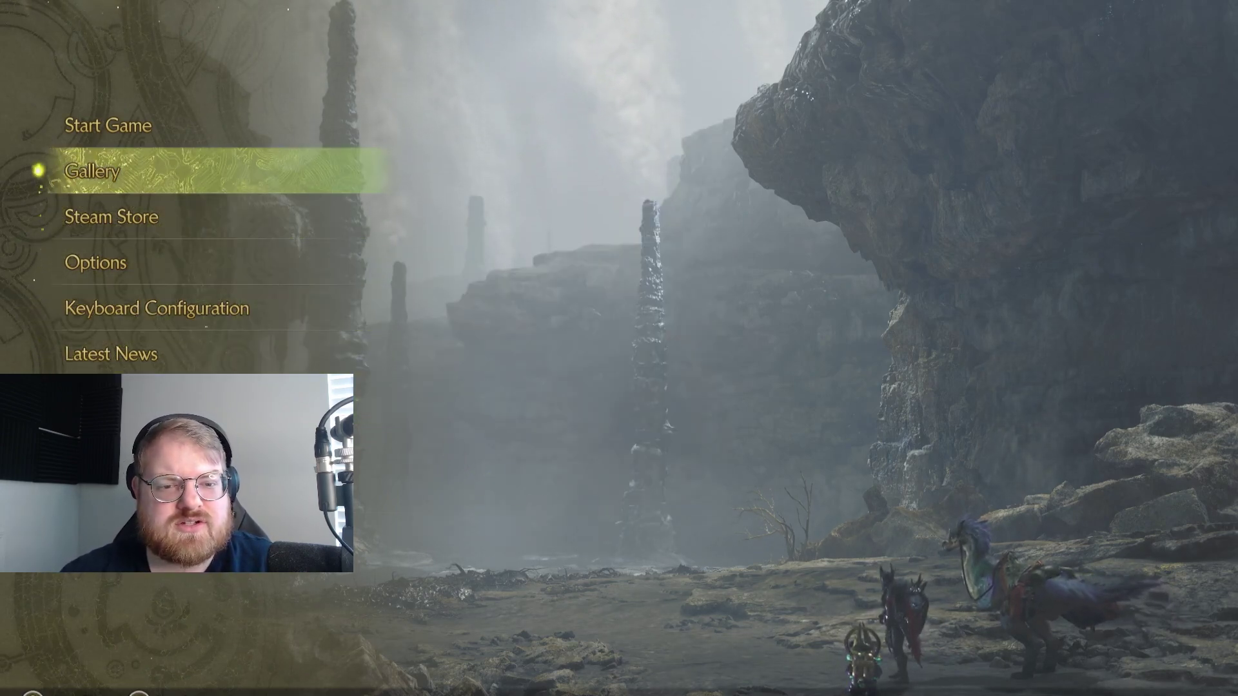
key("Up")
key("Return")
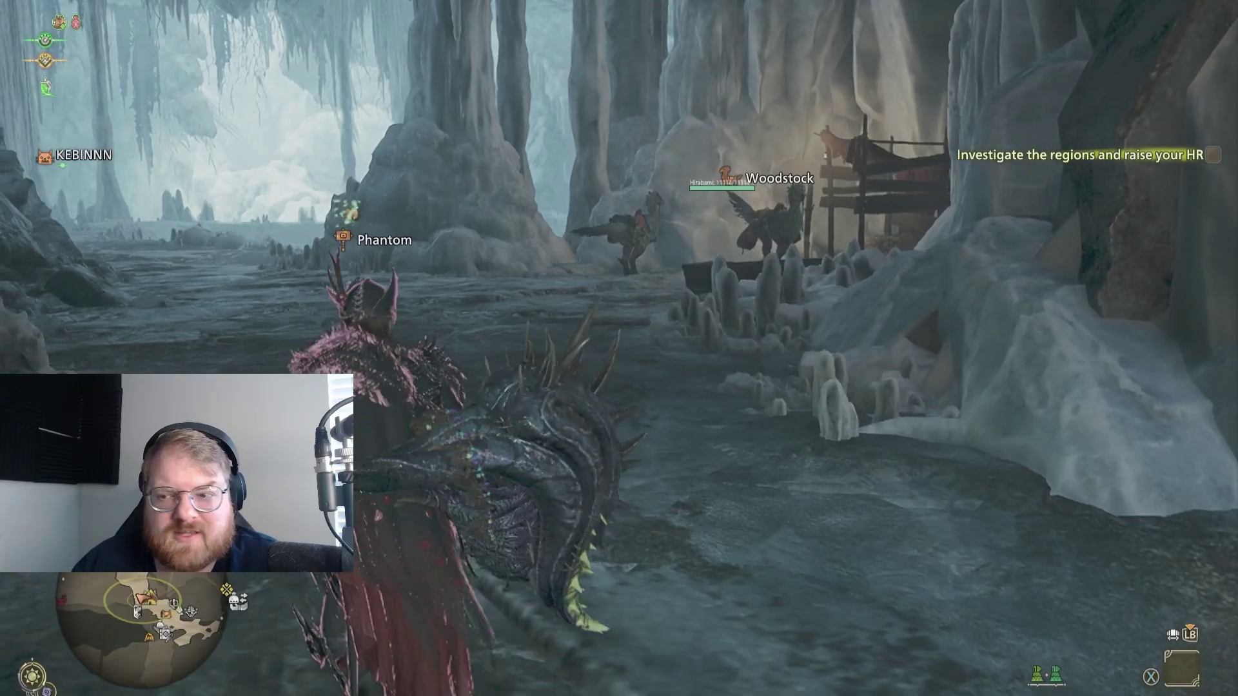
Ride the mount through the ice cave toward Iceshard Cliffs
key("w")
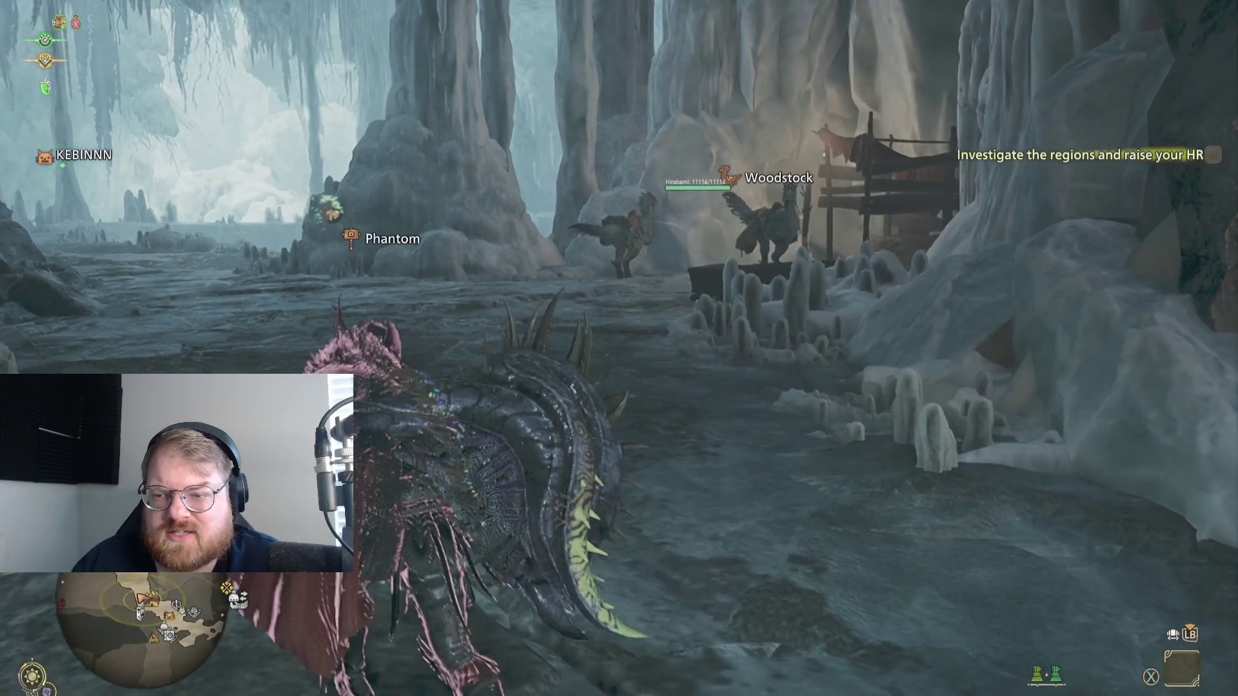
key("a")
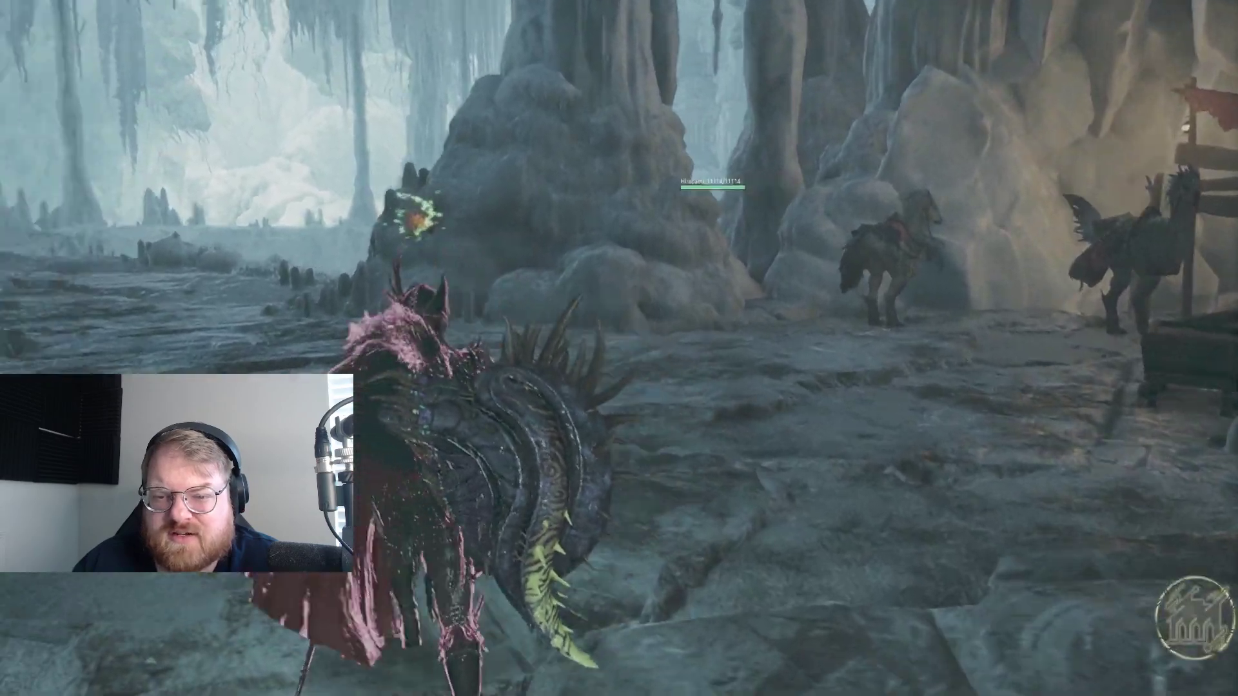
key("w")
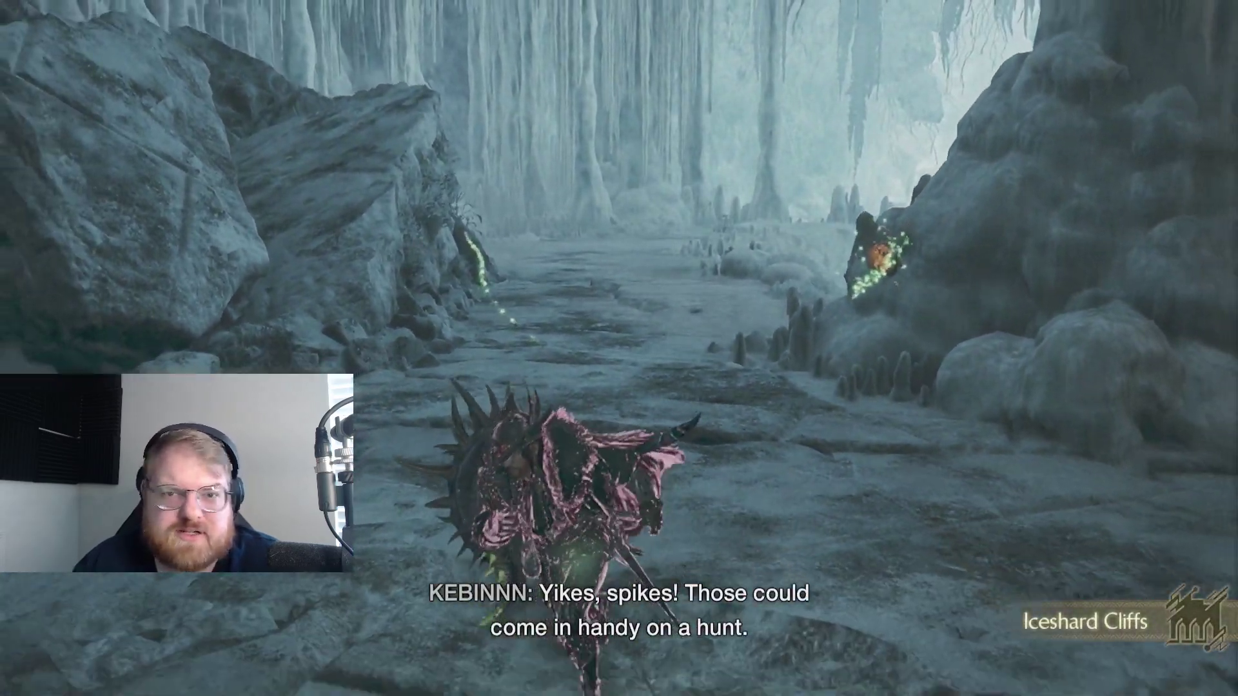
Open the Hirabami Investigation quest from the map and accept the hunt
key("m")
key("Return")
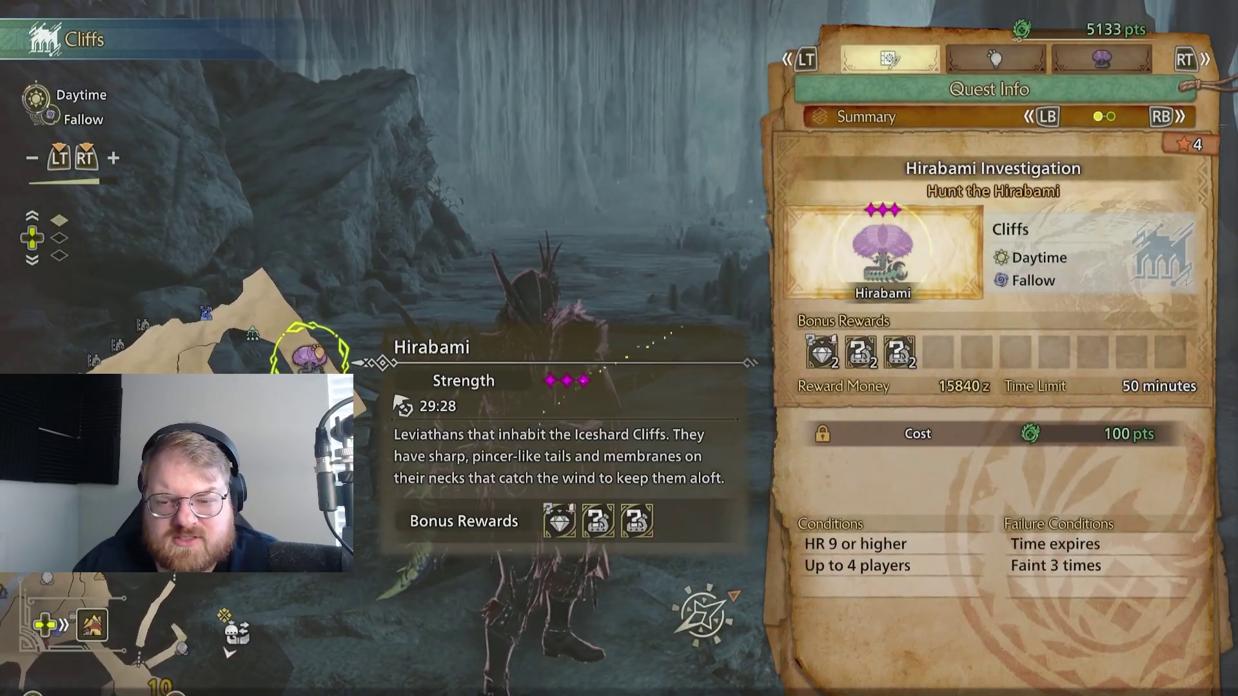
key("Return")
key("Return")
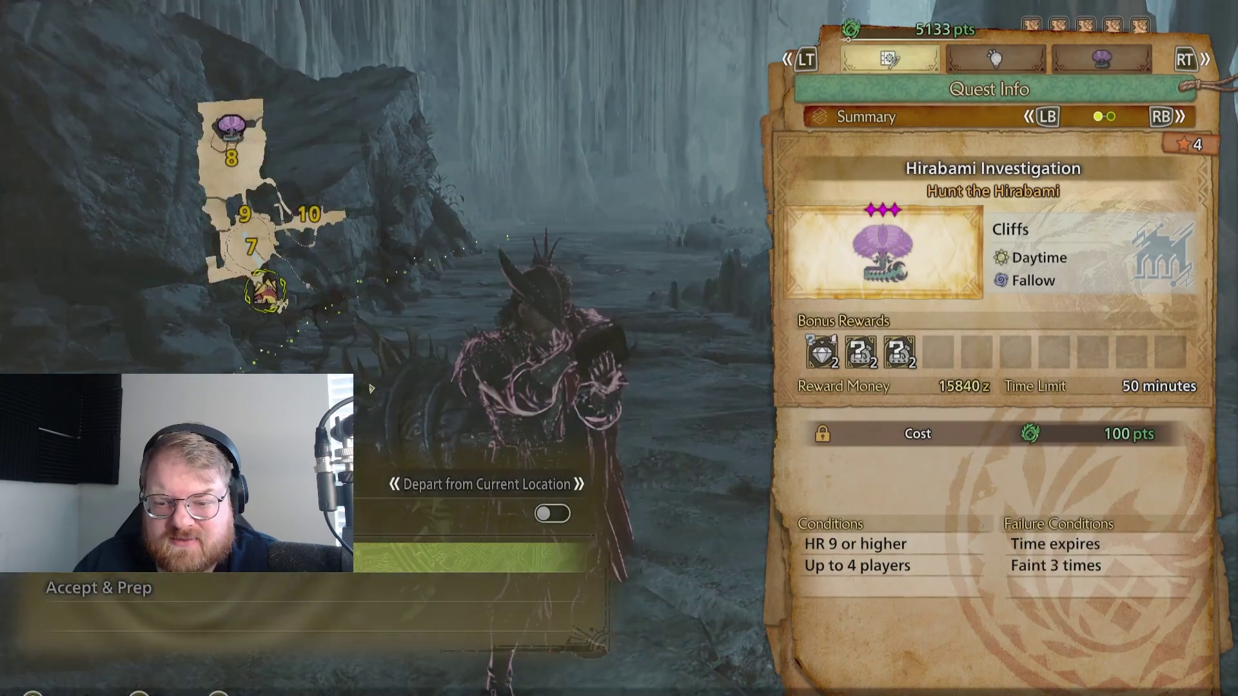
key("Return")
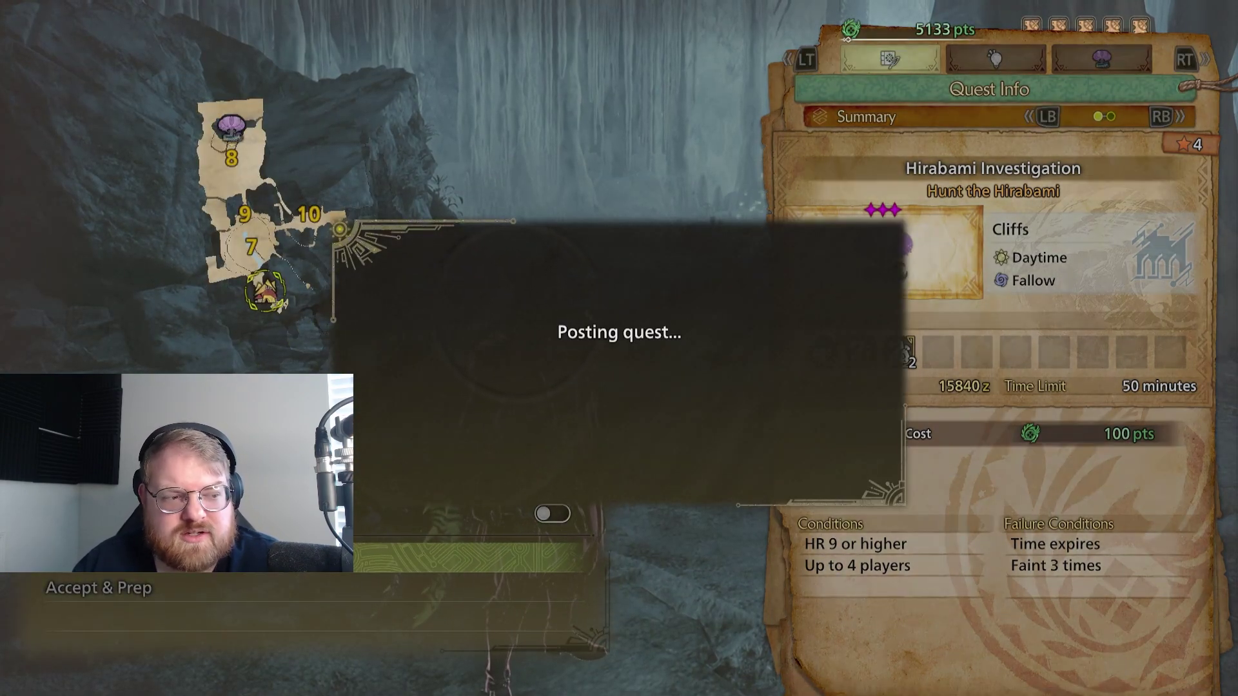